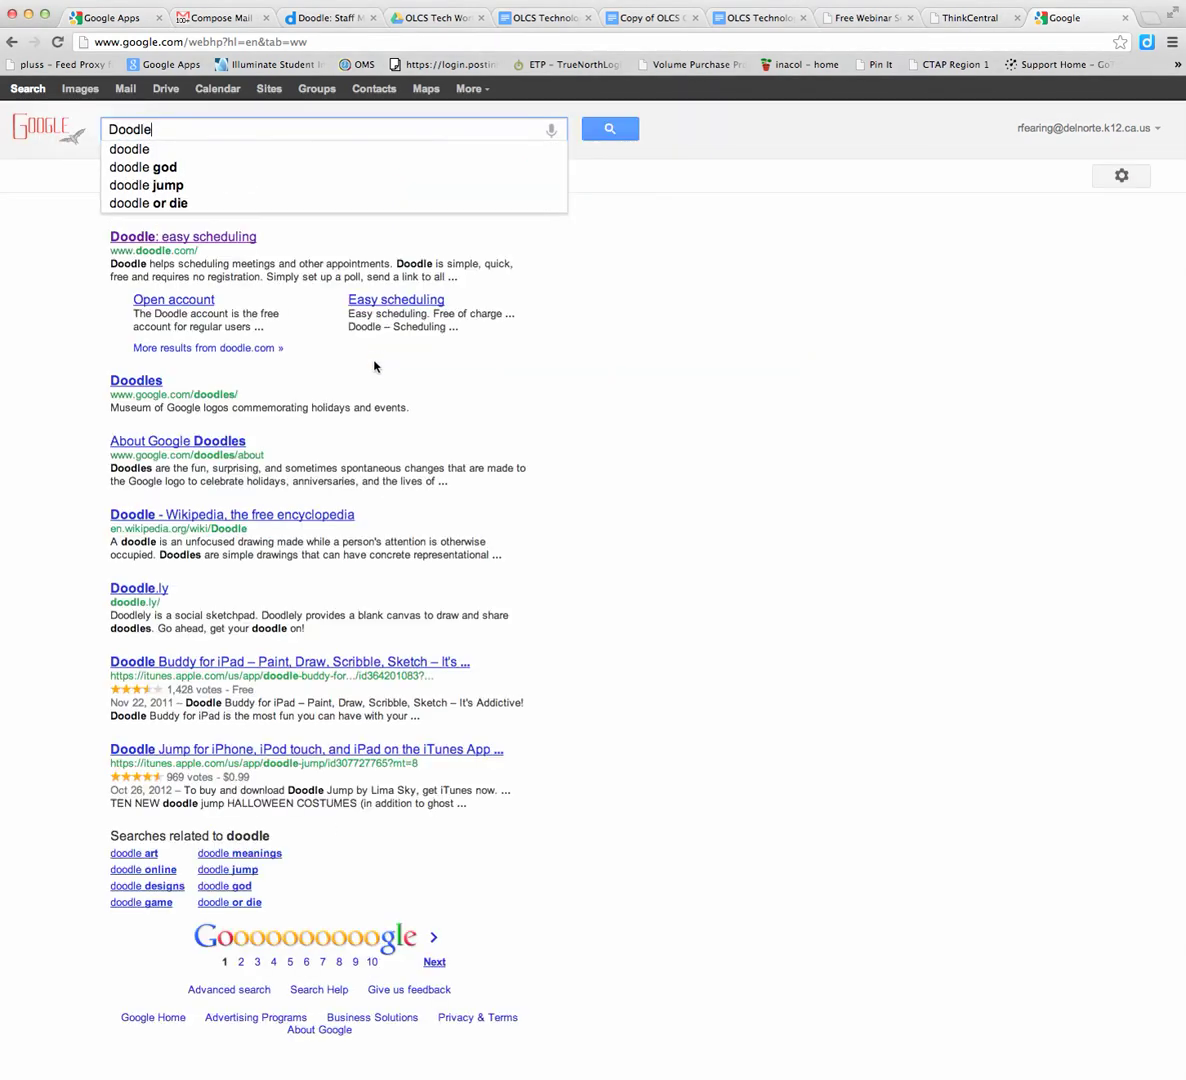
# Open the 'Doodle: easy scheduling' result from the Google search for Doodle
pyautogui.click(142, 242)
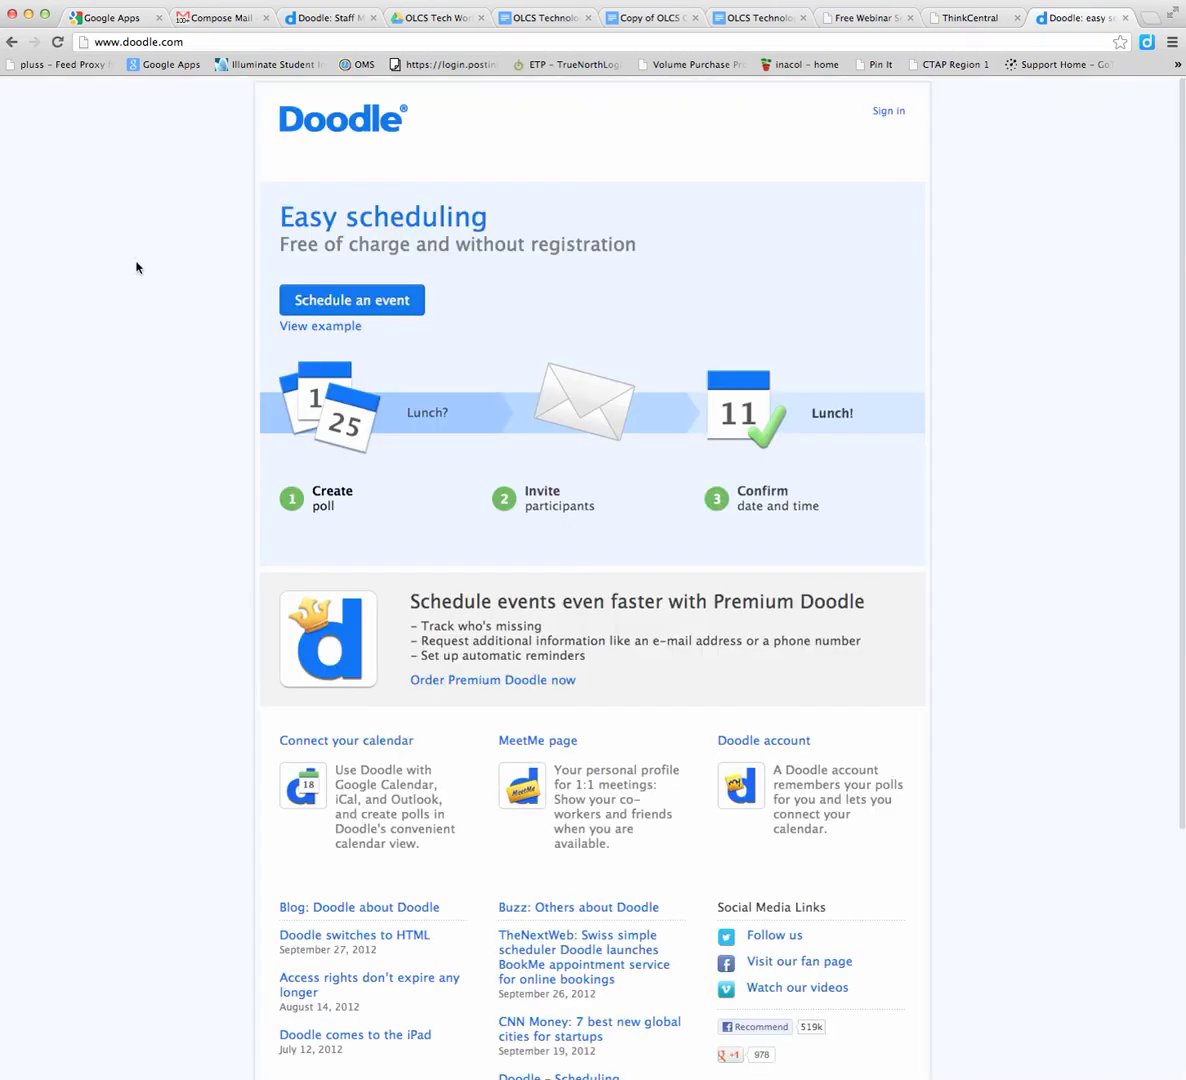
# Start a new poll titled 'Staff Meeting', location 'District Office', description 'Azalea Room'
pyautogui.click(343, 301)
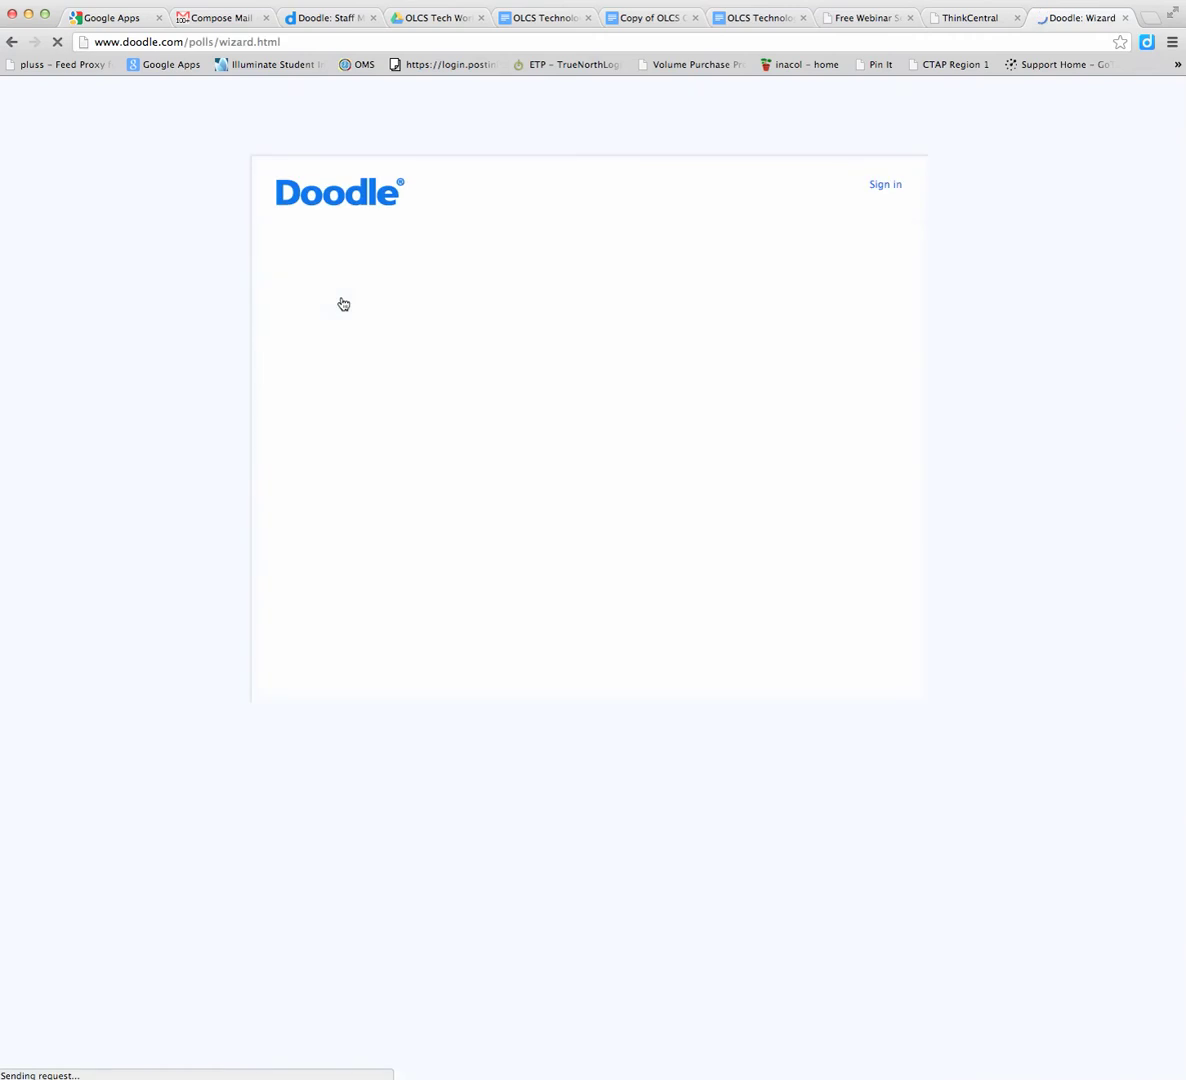
pyautogui.write('Staf')
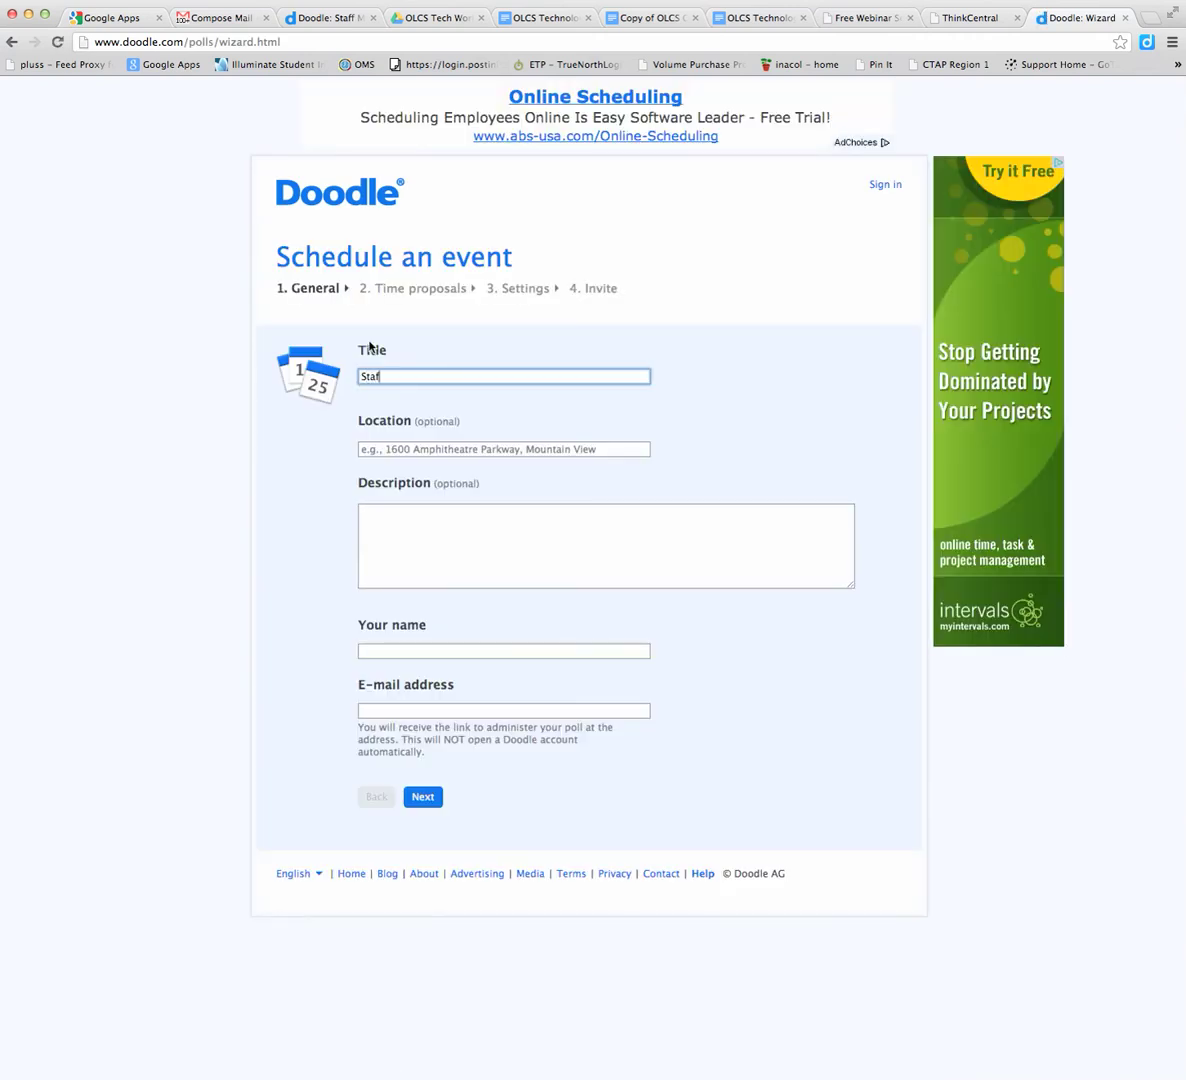
pyautogui.write('f Meeting')
pyautogui.click(370, 448)
pyautogui.write('Dis')
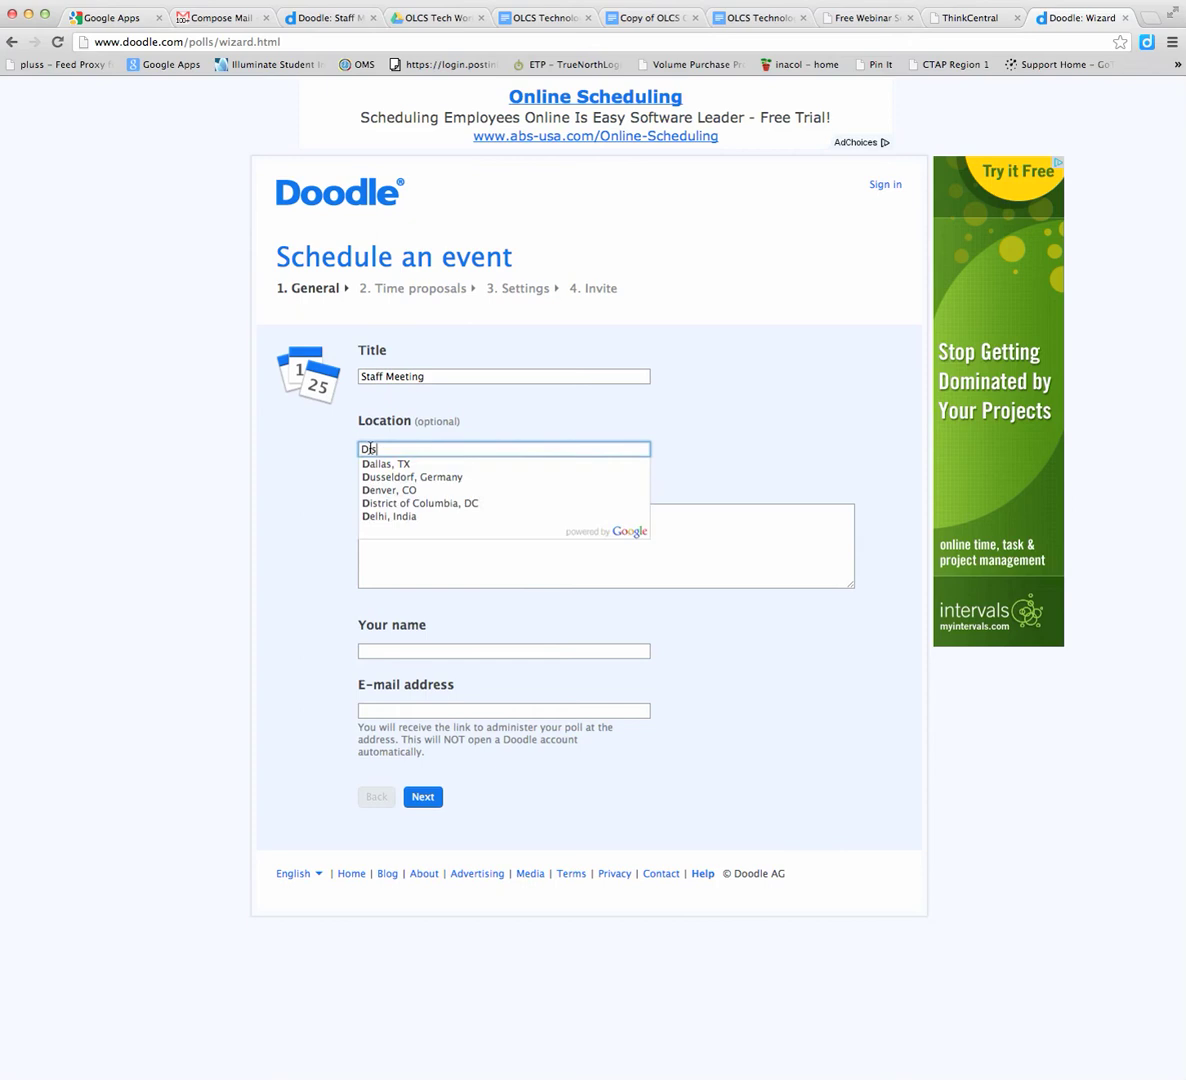
pyautogui.write('trict Office')
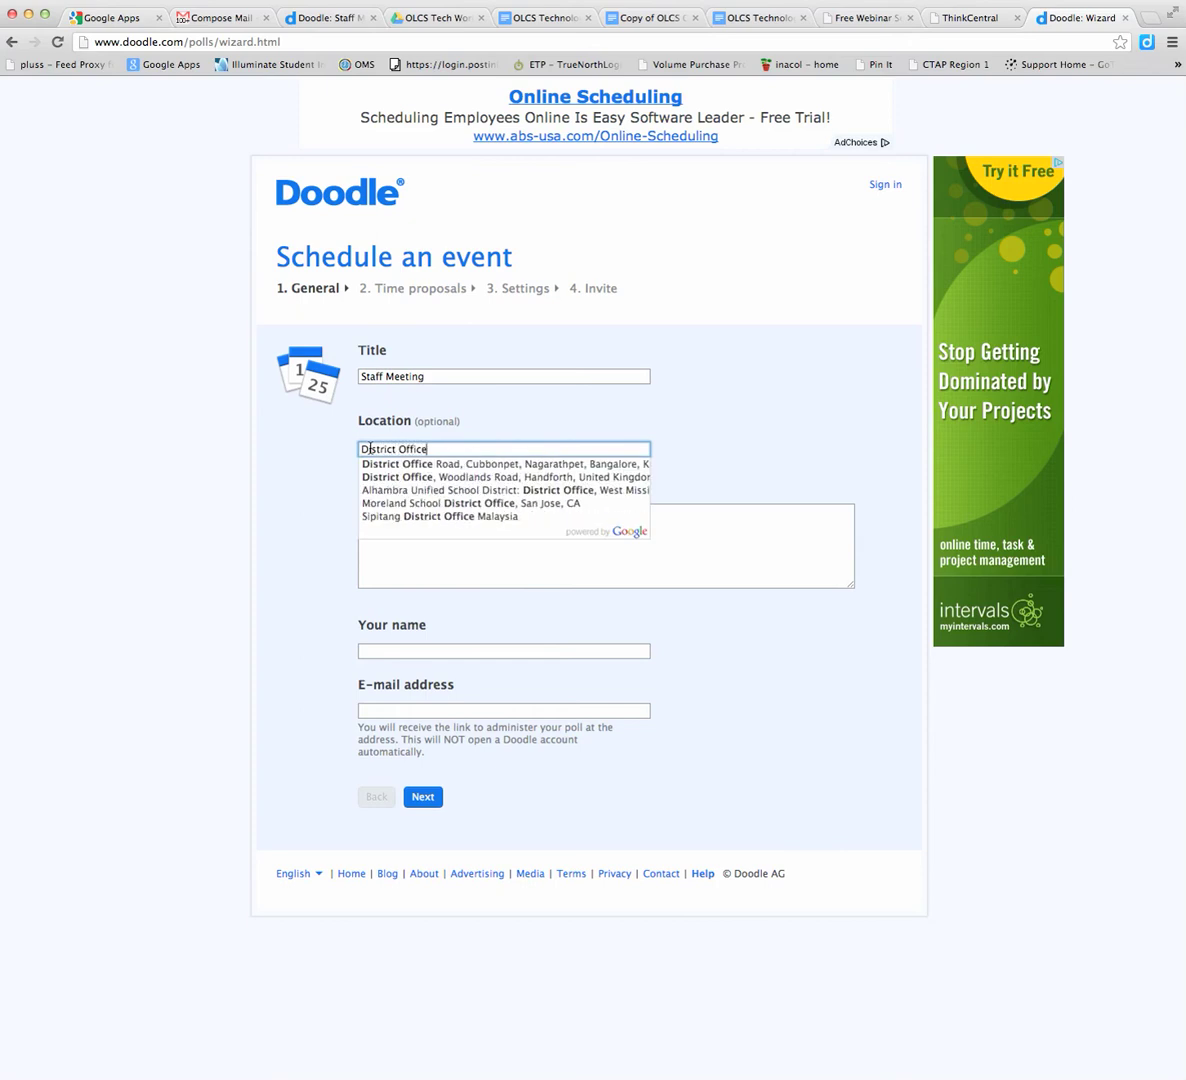
pyautogui.click(408, 557)
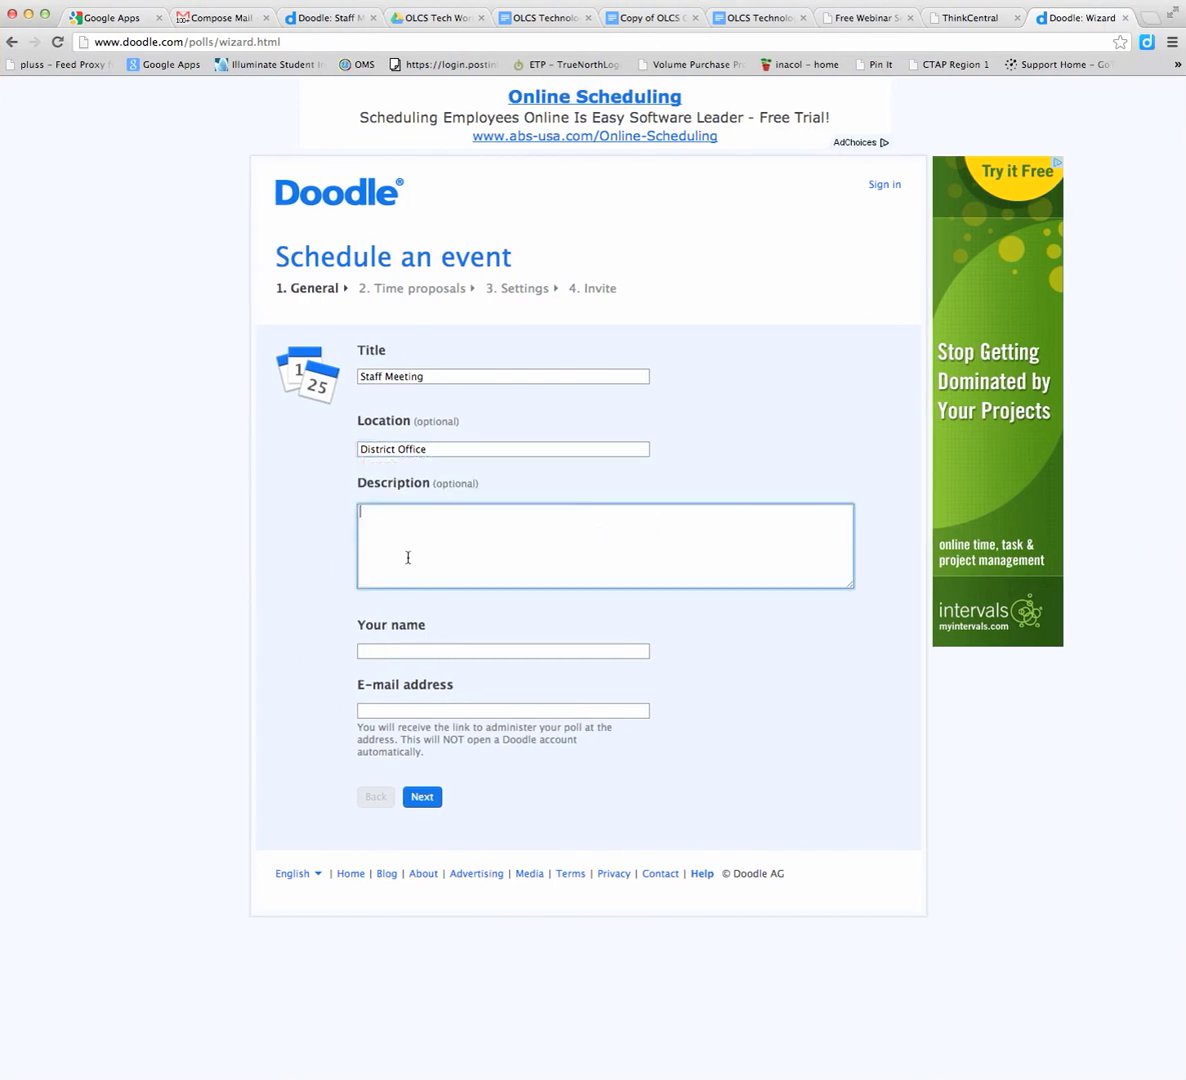
pyautogui.write('Azalea Room')
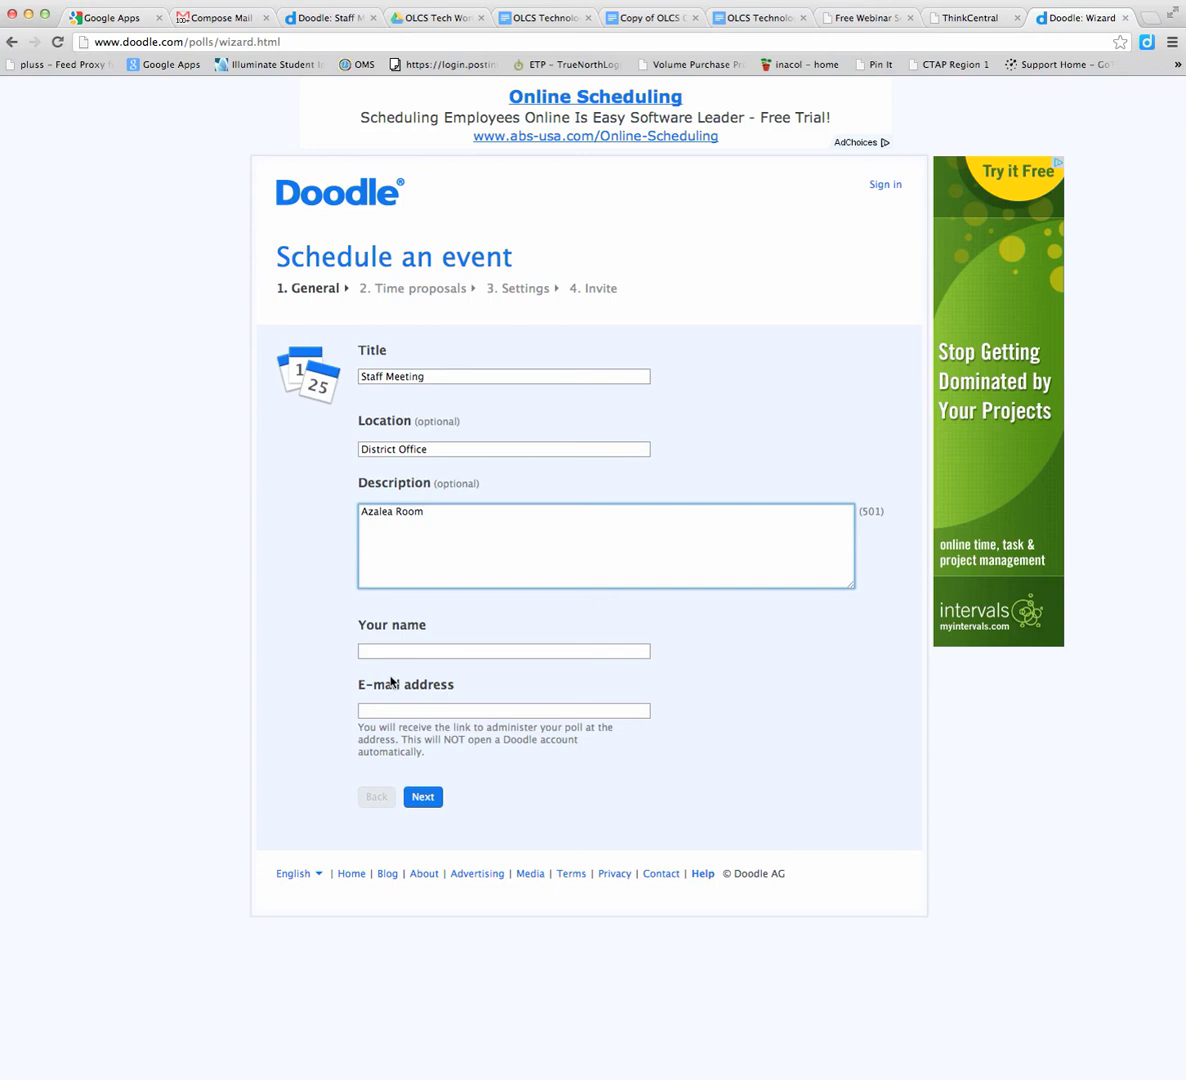
# Fill in the organizer's name and e-mail address fields
pyautogui.click(369, 651)
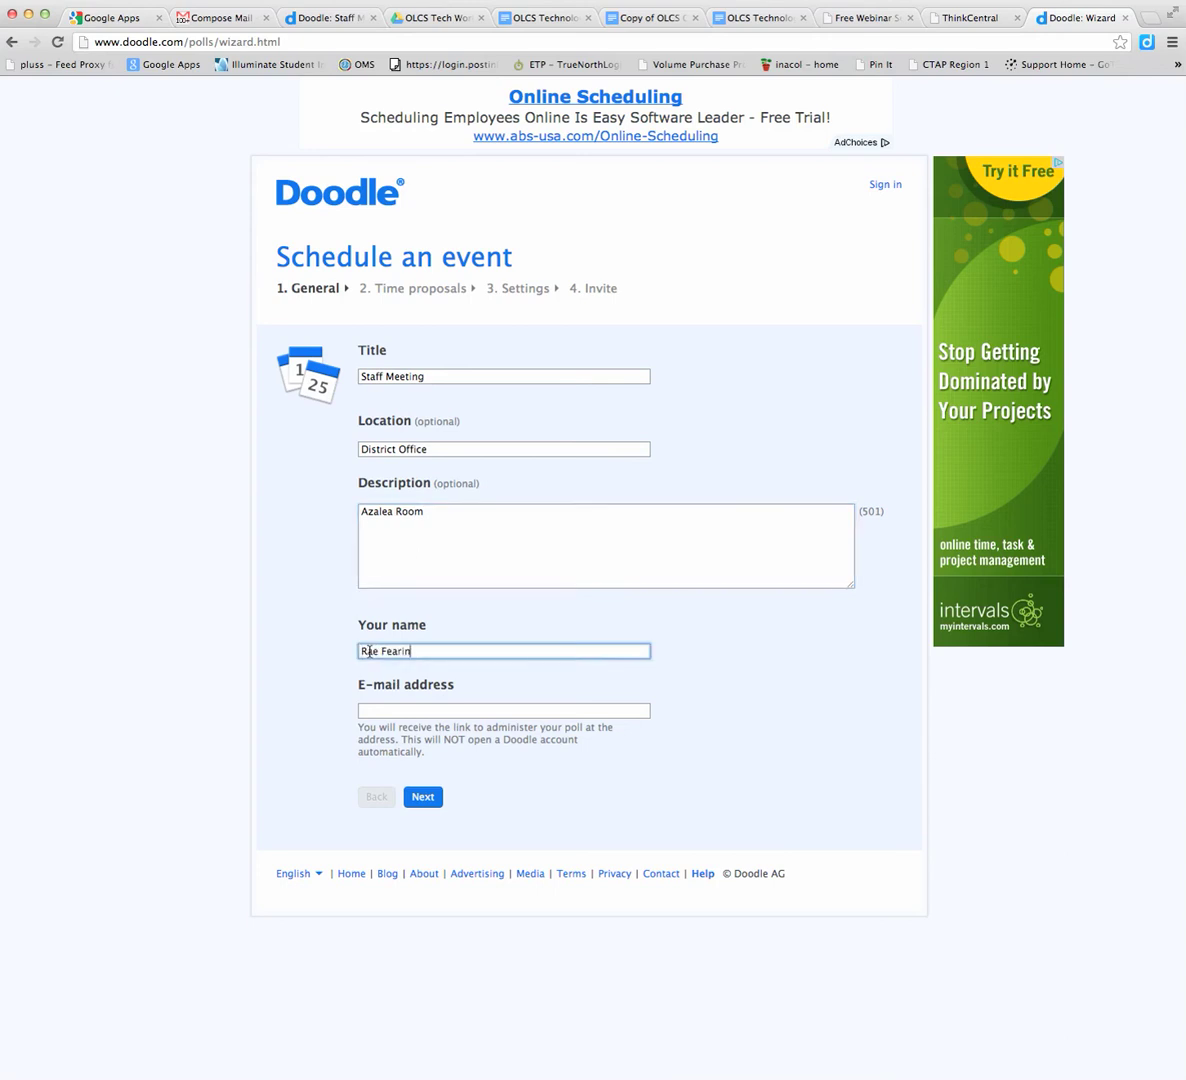
pyautogui.click(371, 711)
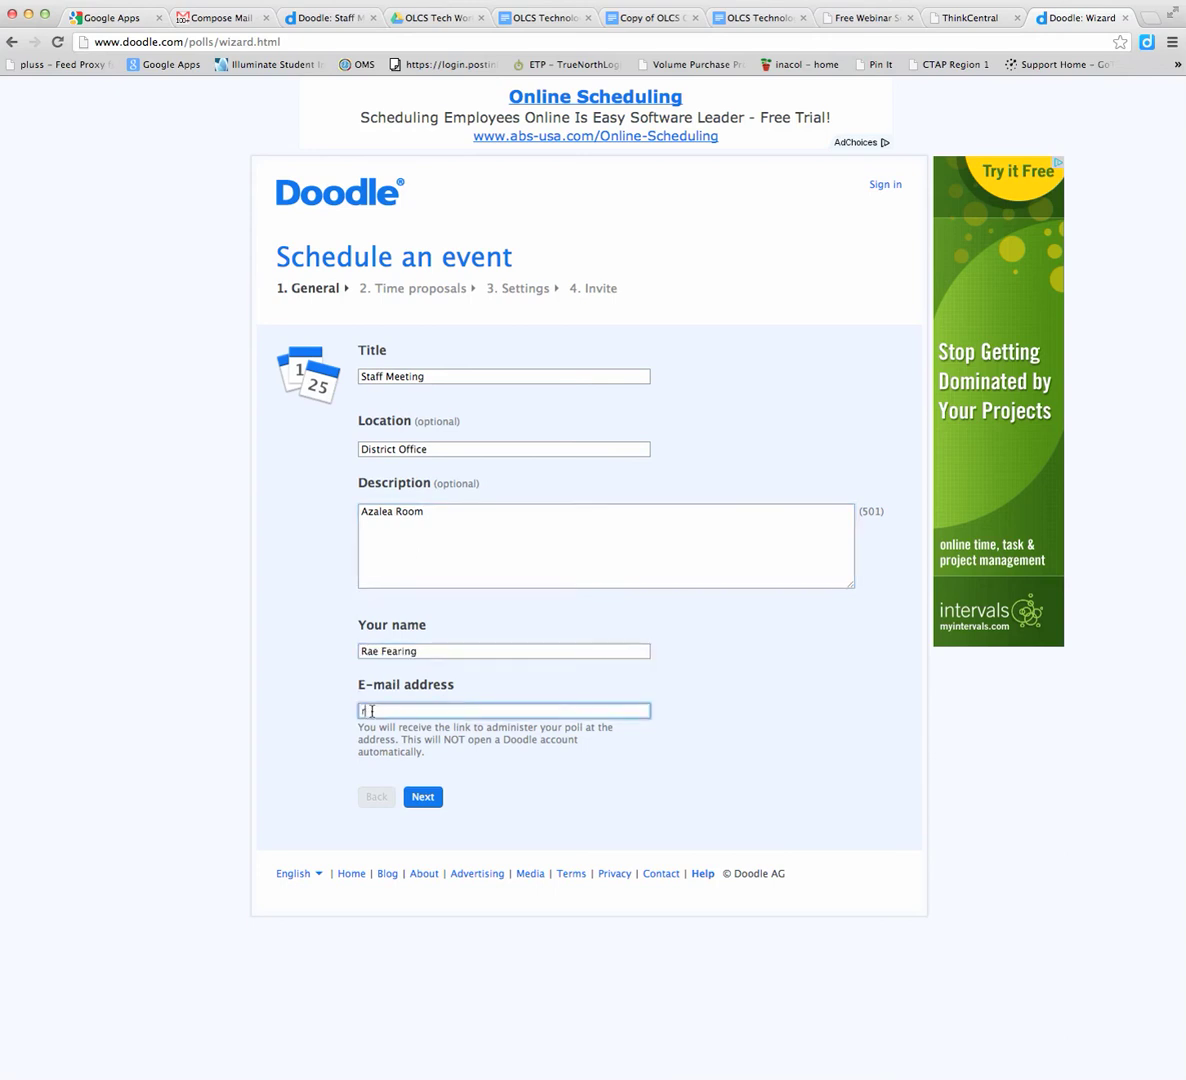
# Select Fridays November 9, 16, 23 and 30, 2012 in the calendar
pyautogui.click(422, 796)
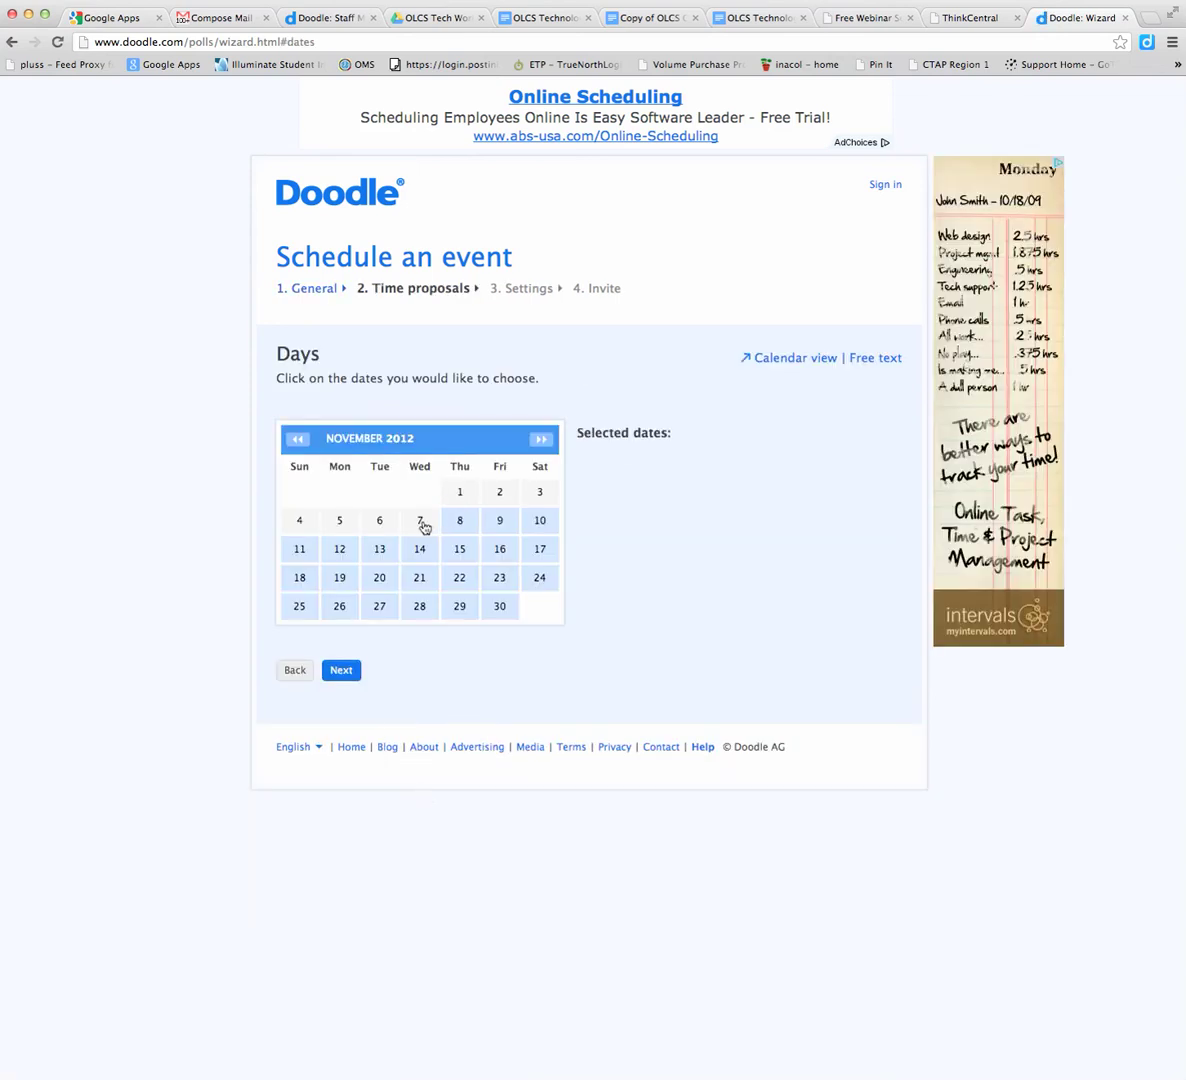
pyautogui.click(494, 521)
pyautogui.click(497, 549)
pyautogui.click(497, 578)
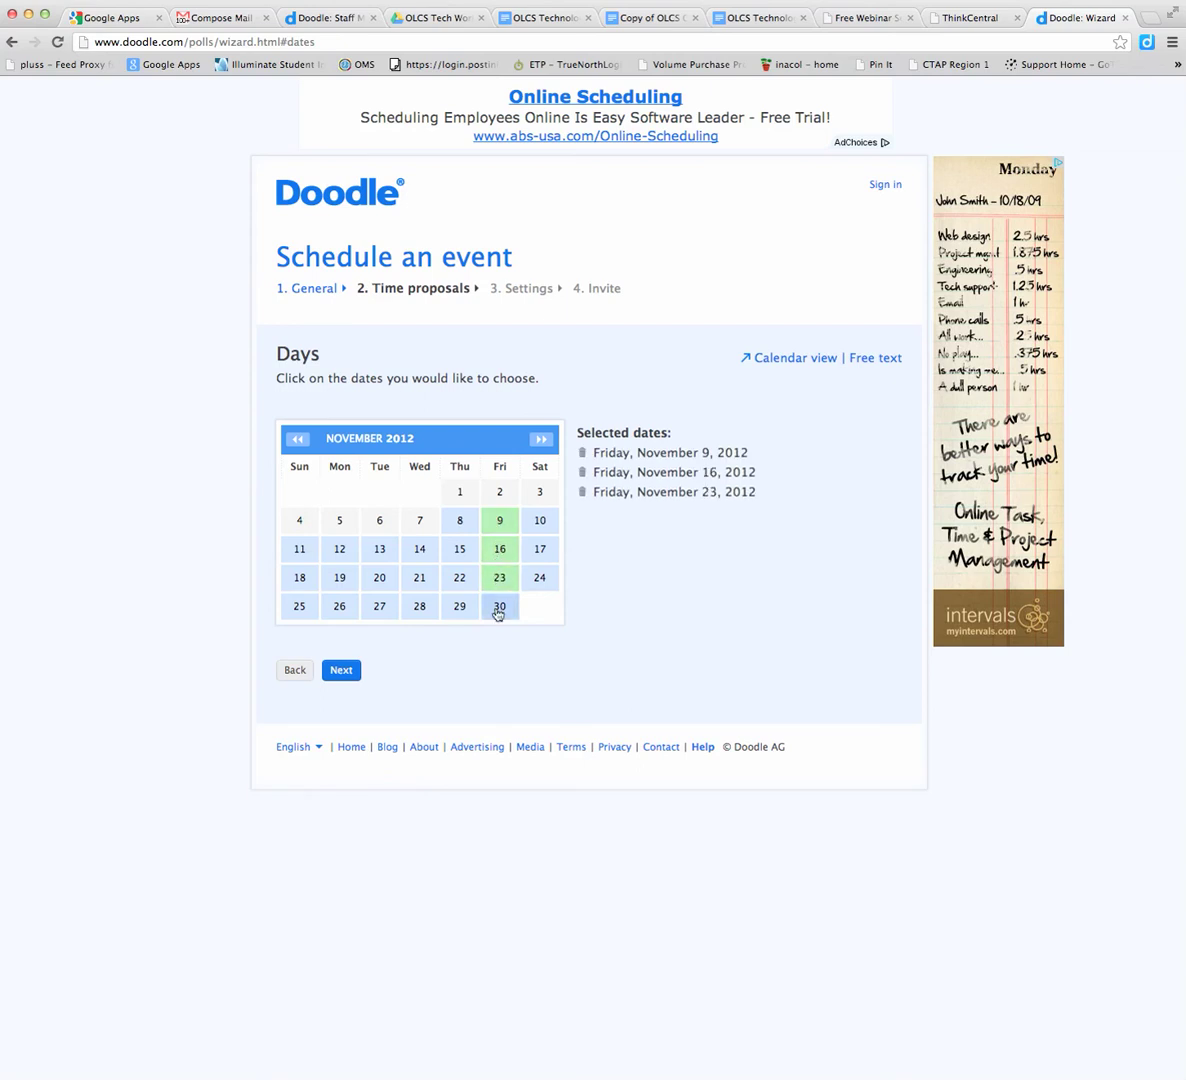
pyautogui.click(498, 609)
pyautogui.click(498, 609)
pyautogui.click(501, 549)
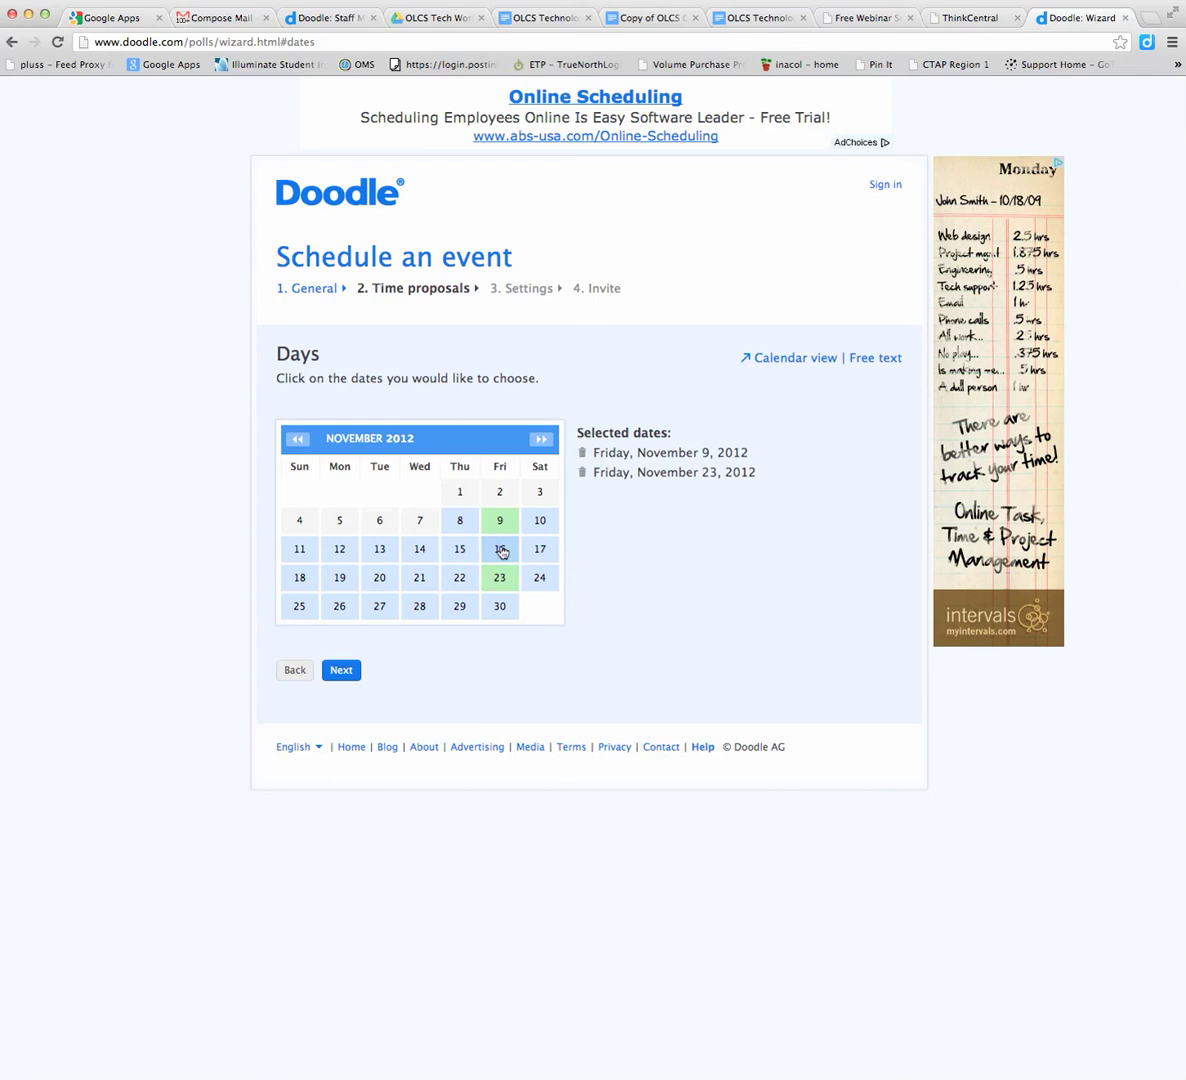
pyautogui.click(501, 549)
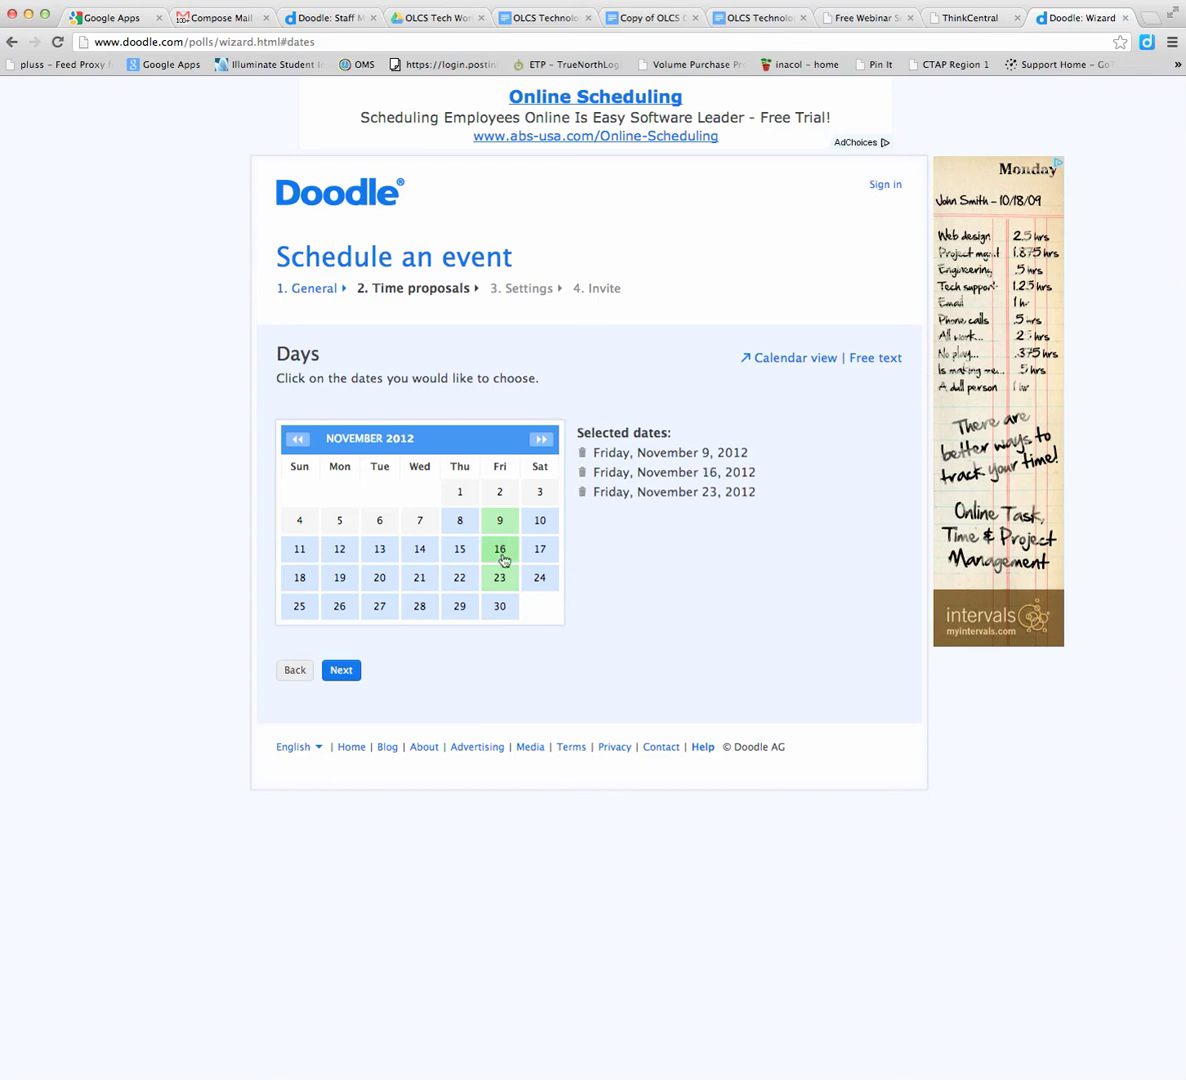
pyautogui.click(497, 606)
# Deselect the stray Thursdays November 15, 22 and 29 so only the Fridays remain
pyautogui.click(461, 607)
pyautogui.click(459, 577)
pyautogui.click(459, 549)
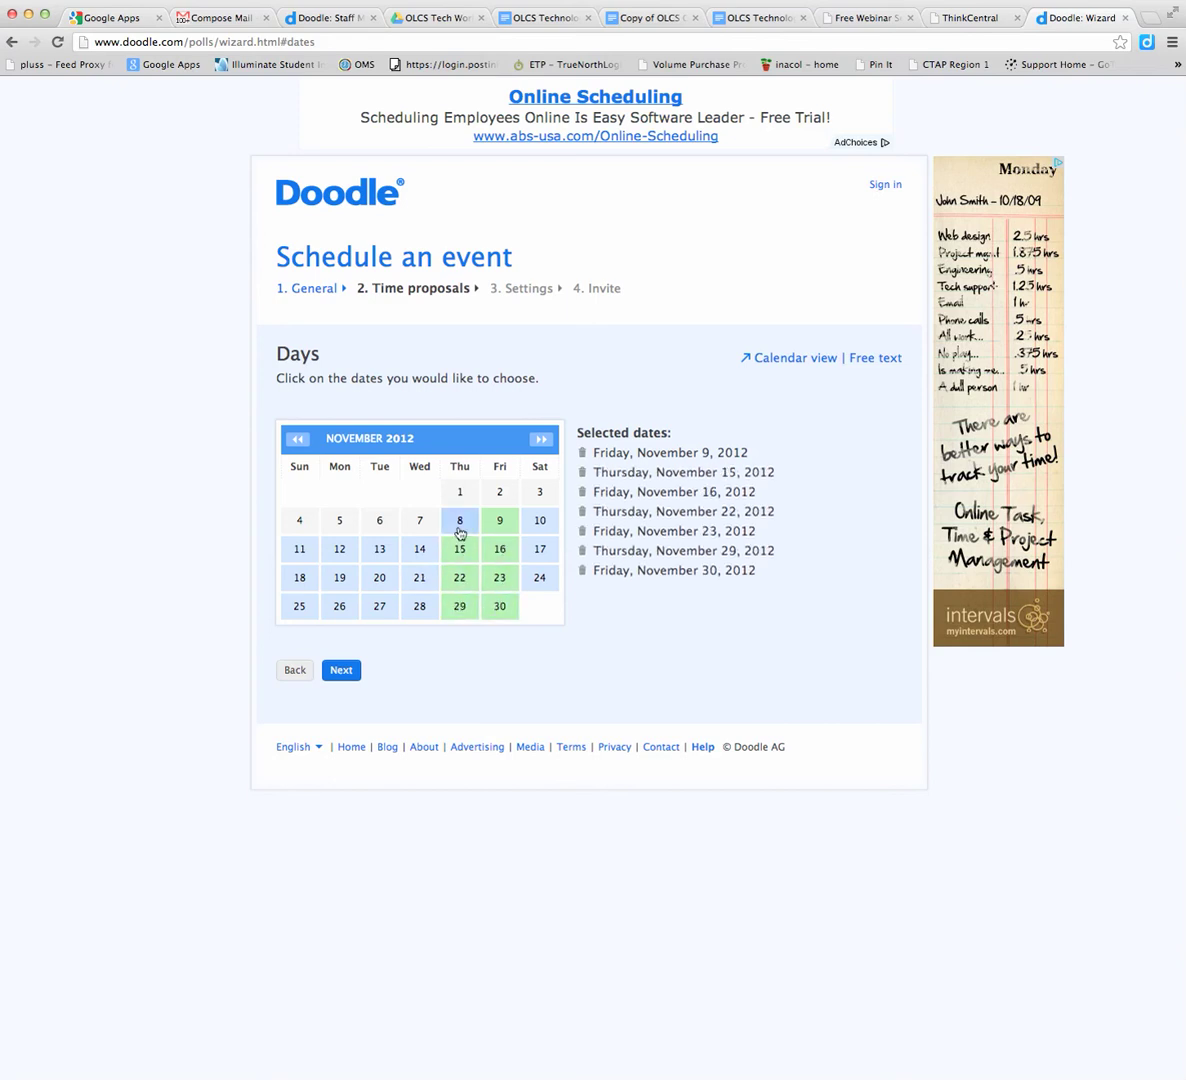
pyautogui.click(459, 549)
pyautogui.click(457, 579)
pyautogui.click(459, 606)
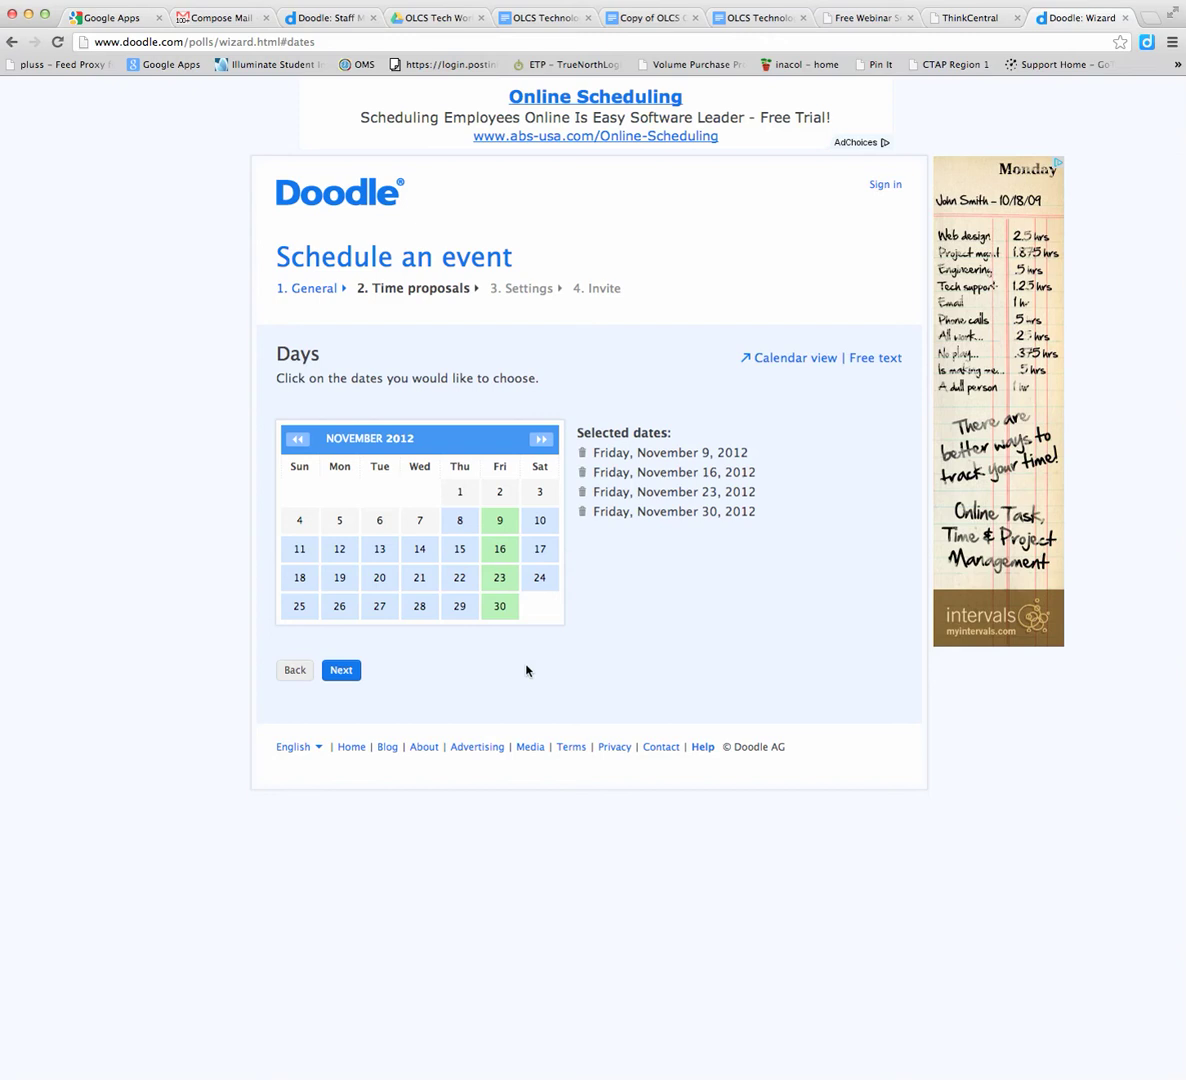
# Give Fri 11/9/12 slots 9–10, 10–11 and 11–12, then copy that row to all four Fridays
pyautogui.click(341, 670)
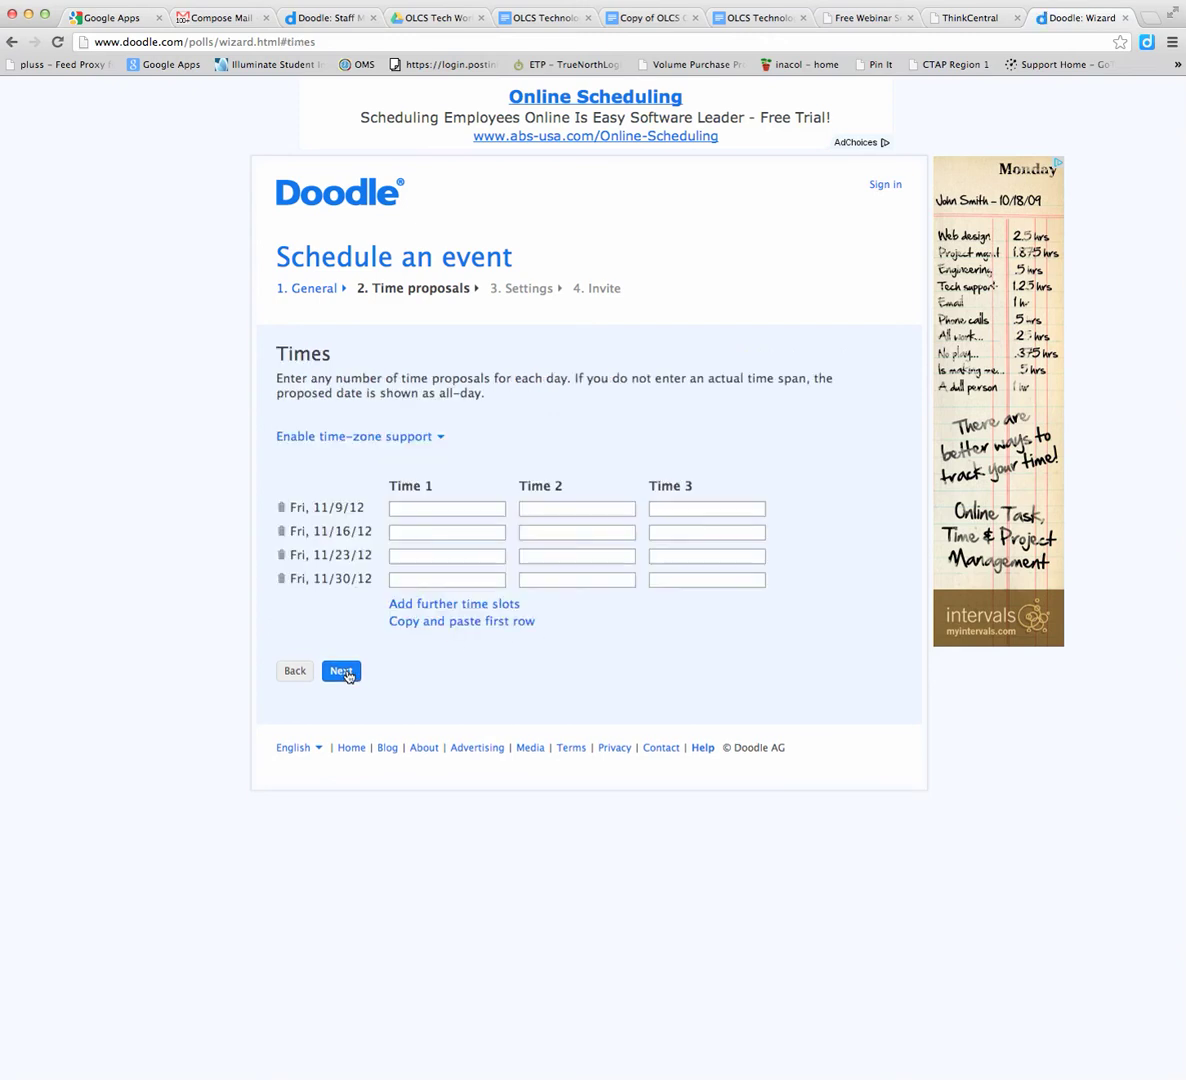
pyautogui.click(424, 511)
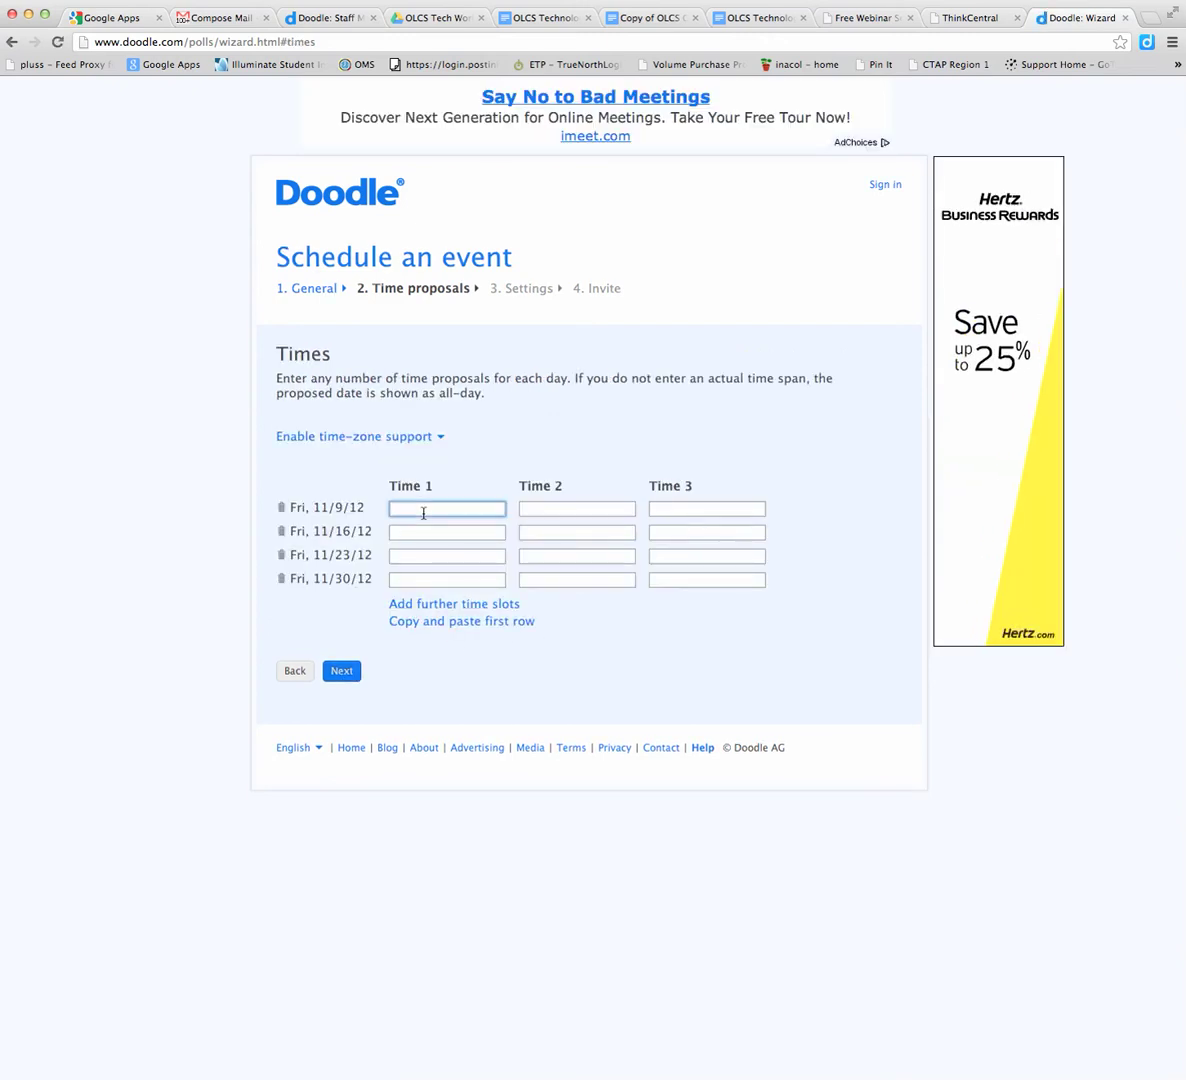
pyautogui.write('9-1')
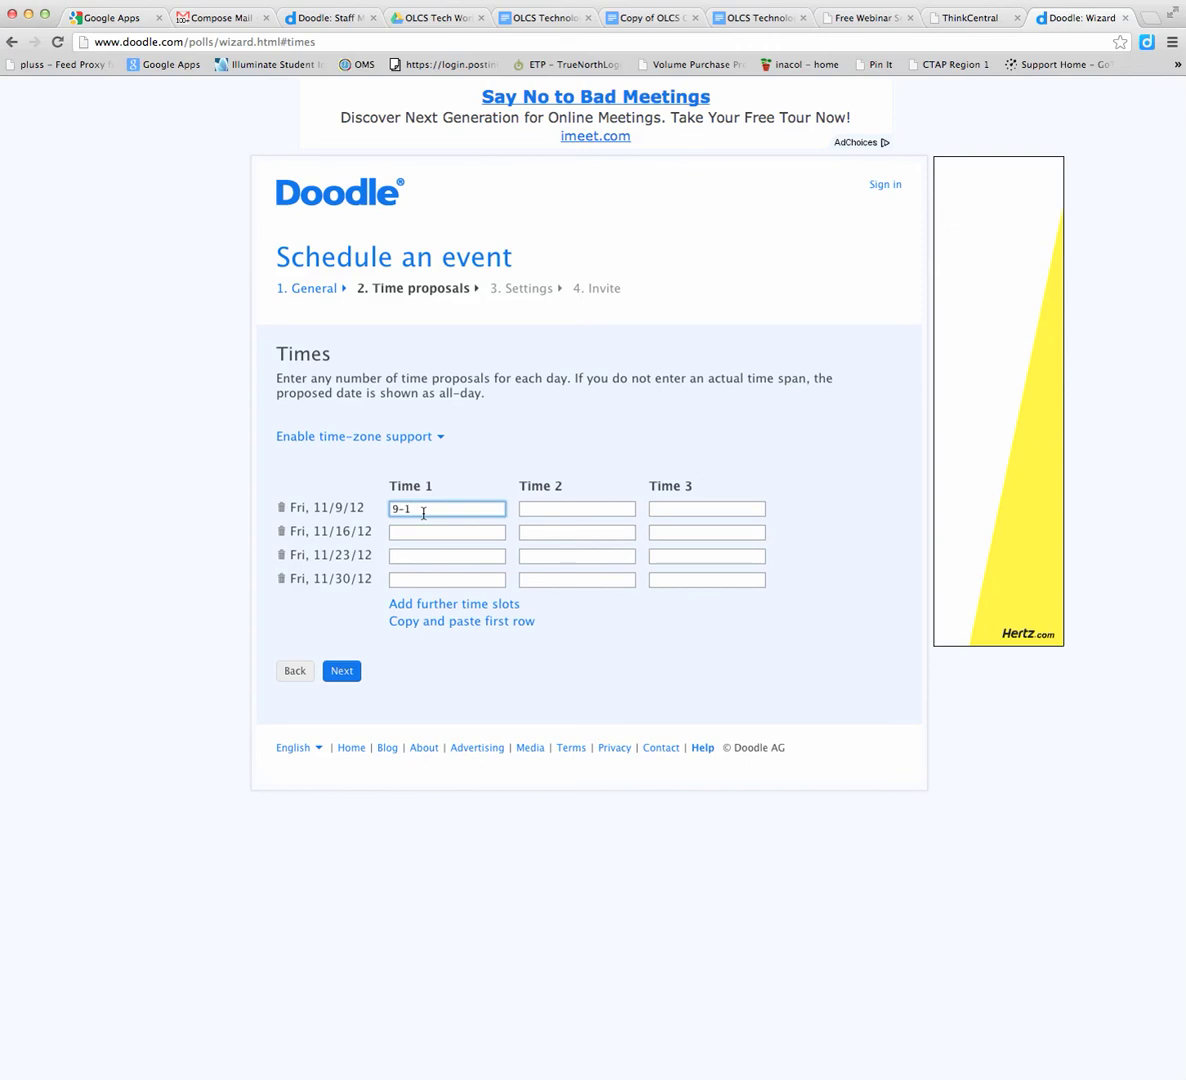
pyautogui.write('0')
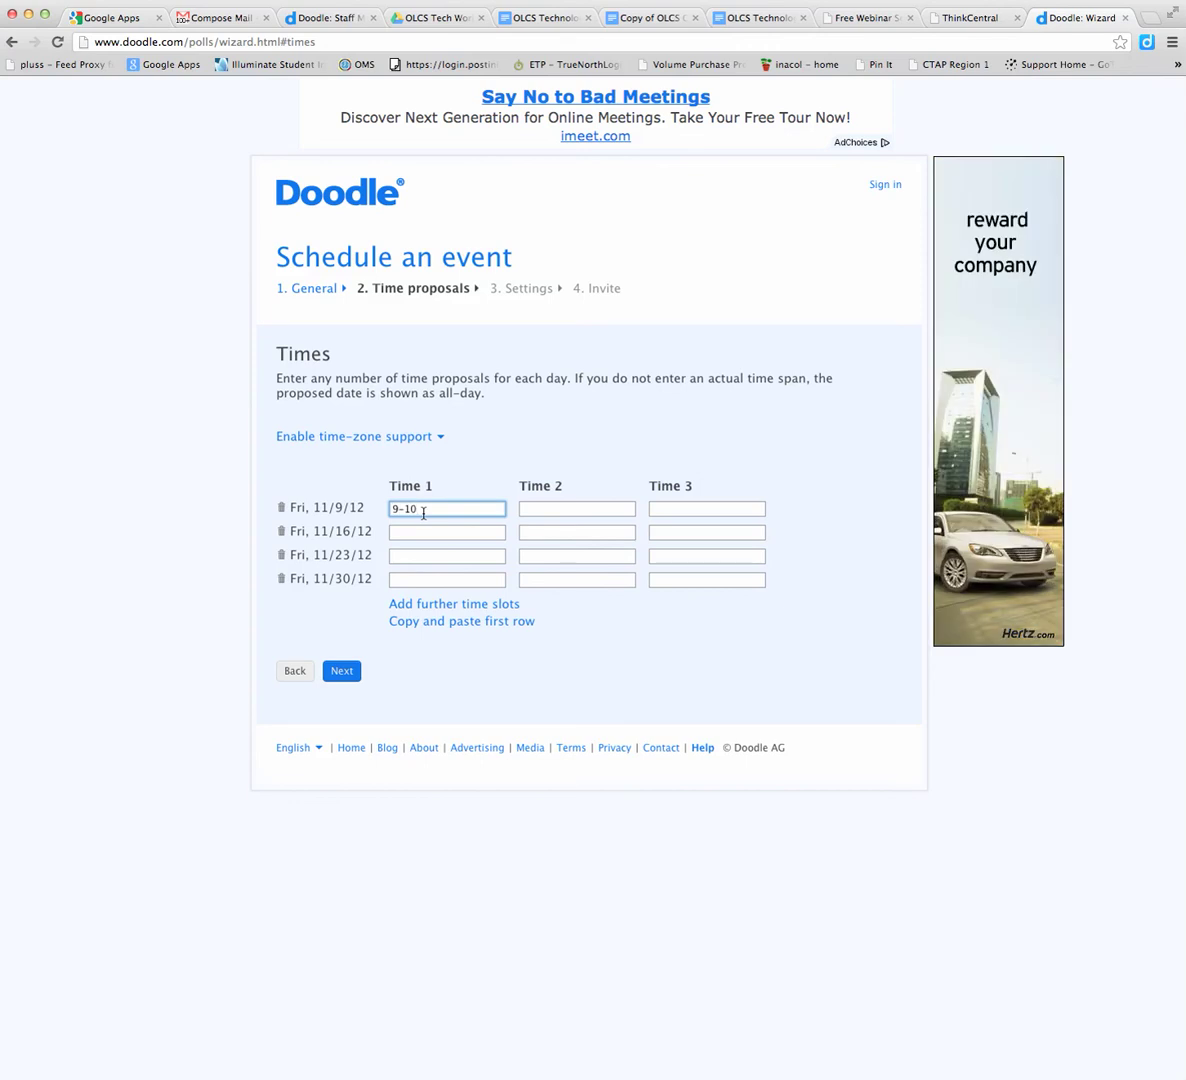
pyautogui.click(407, 622)
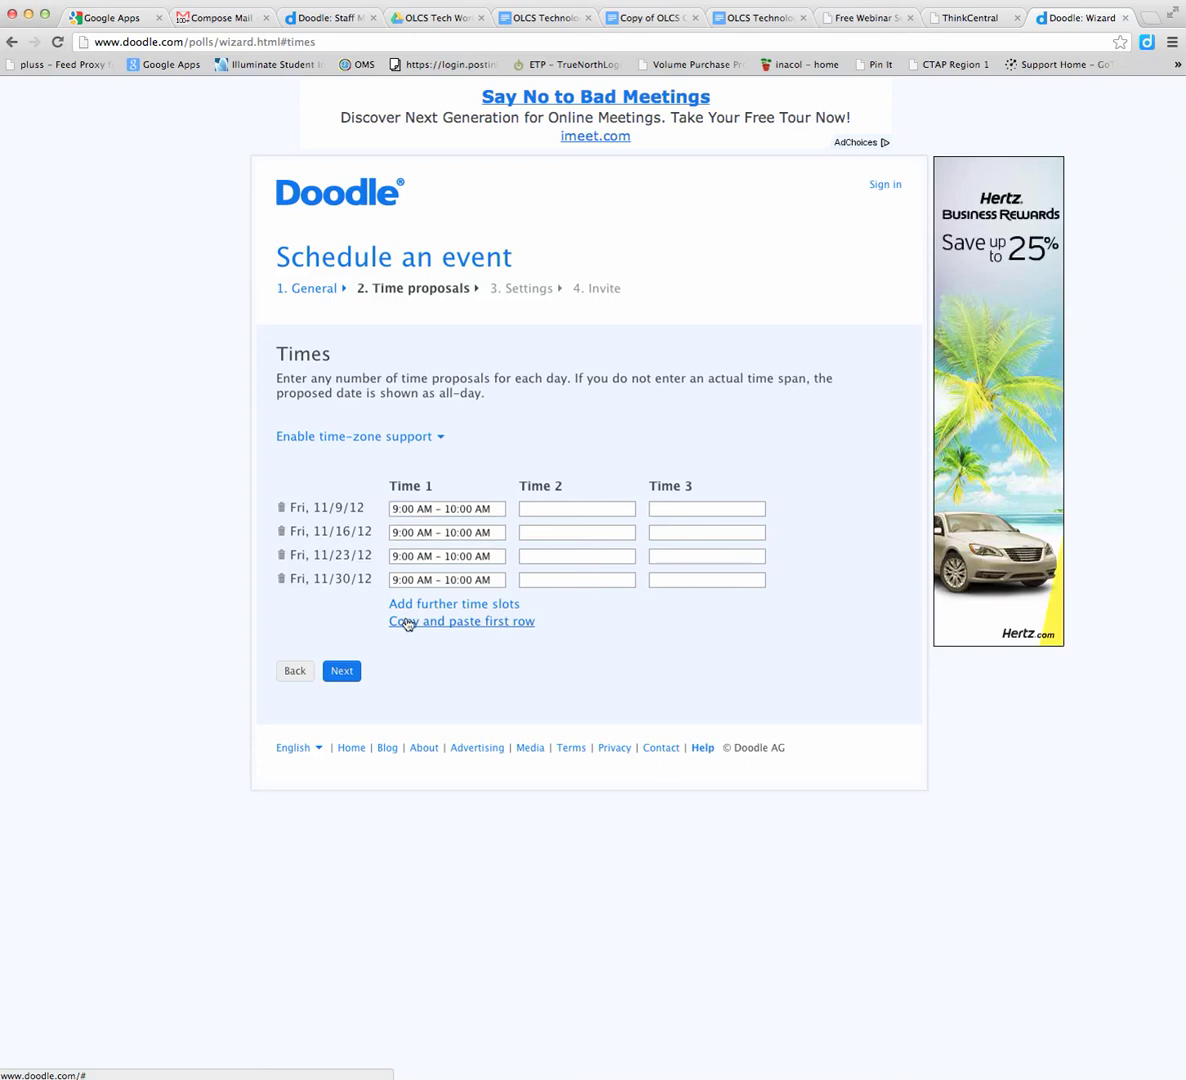
pyautogui.click(538, 508)
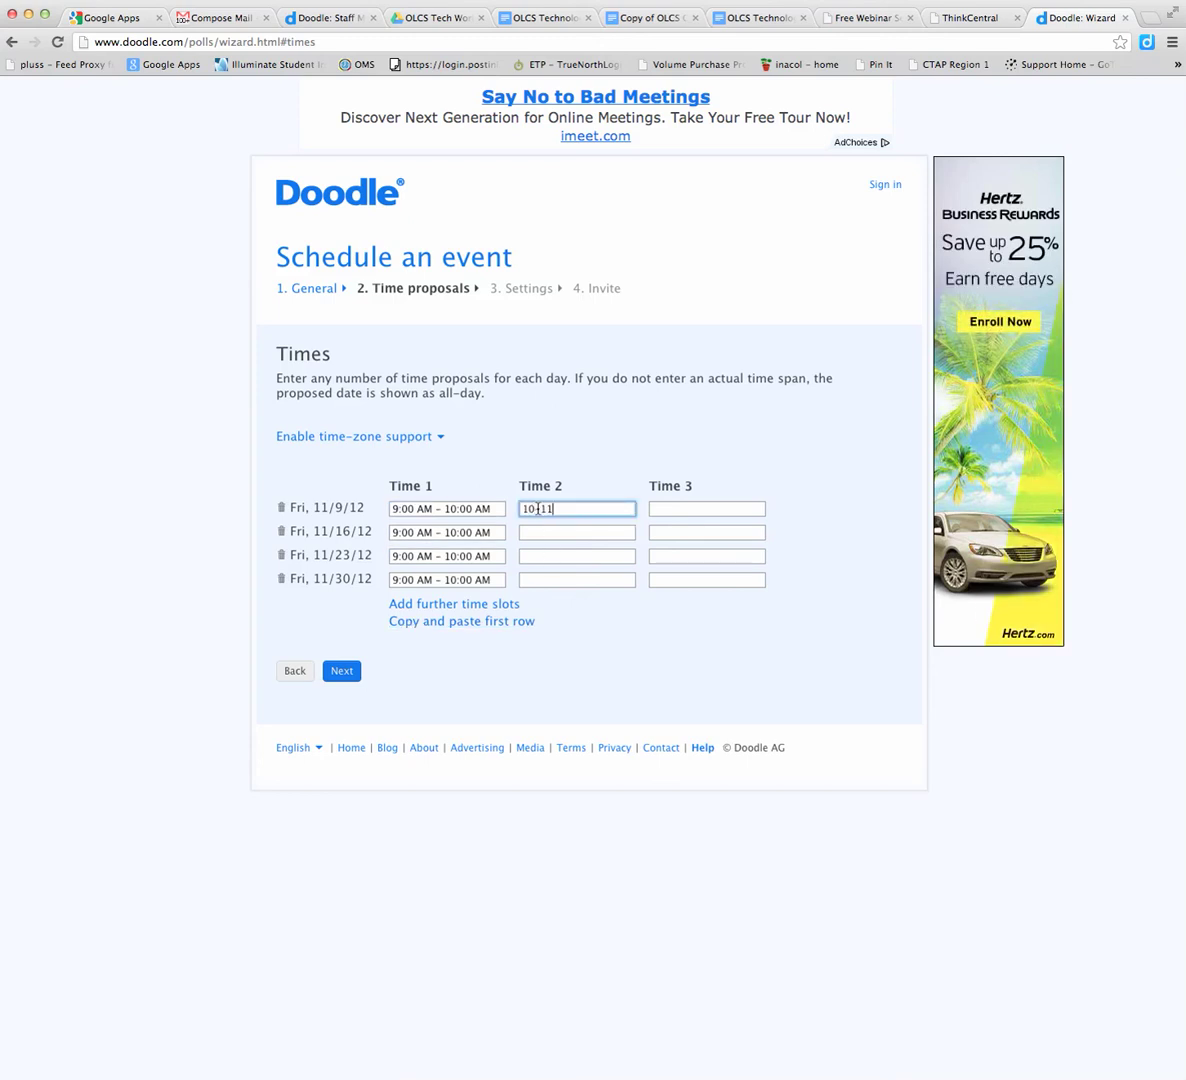
pyautogui.click(505, 622)
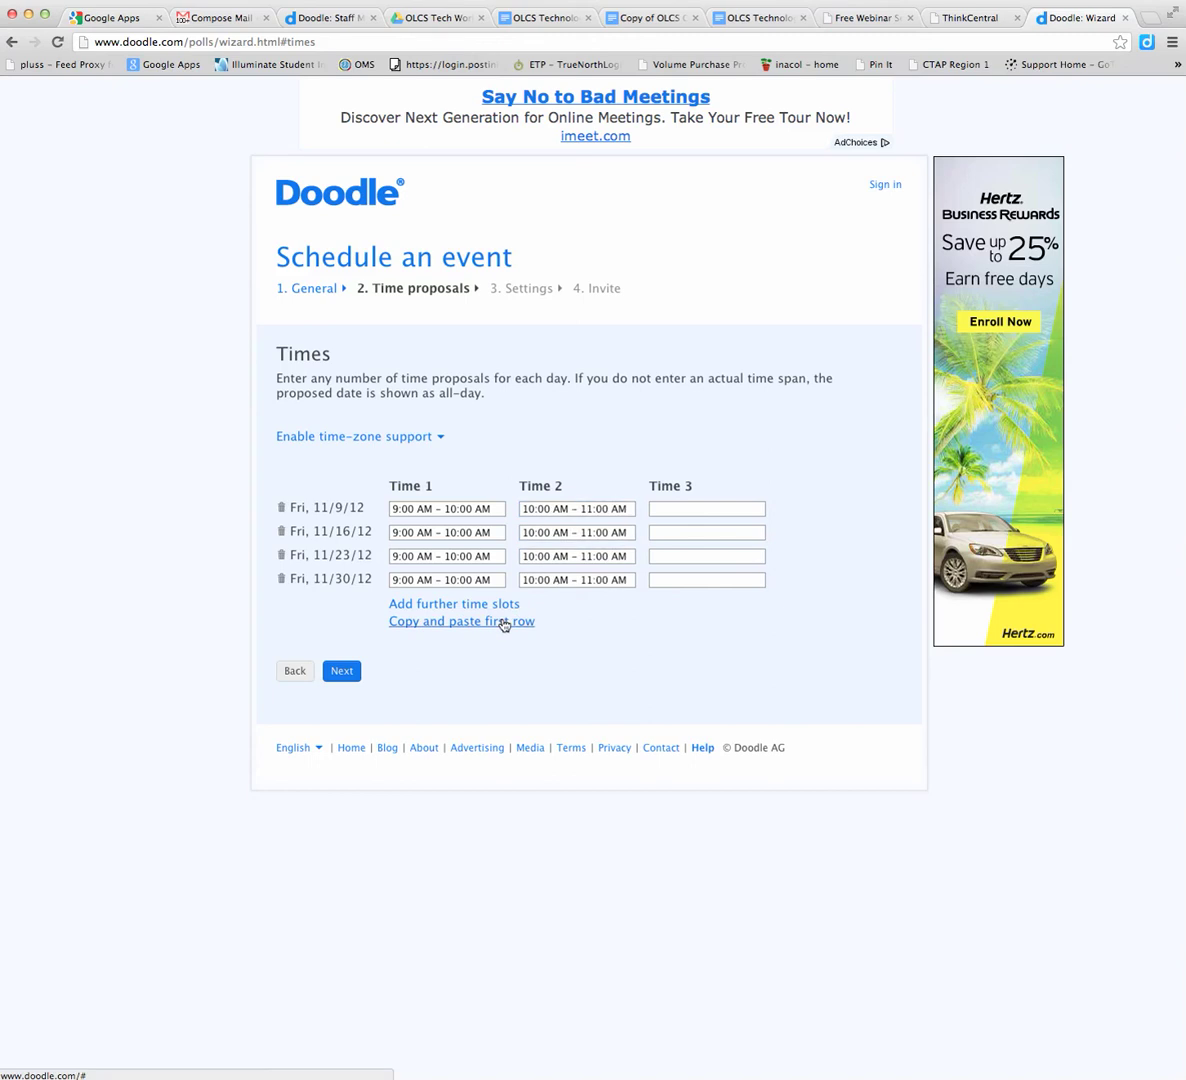
pyautogui.click(662, 508)
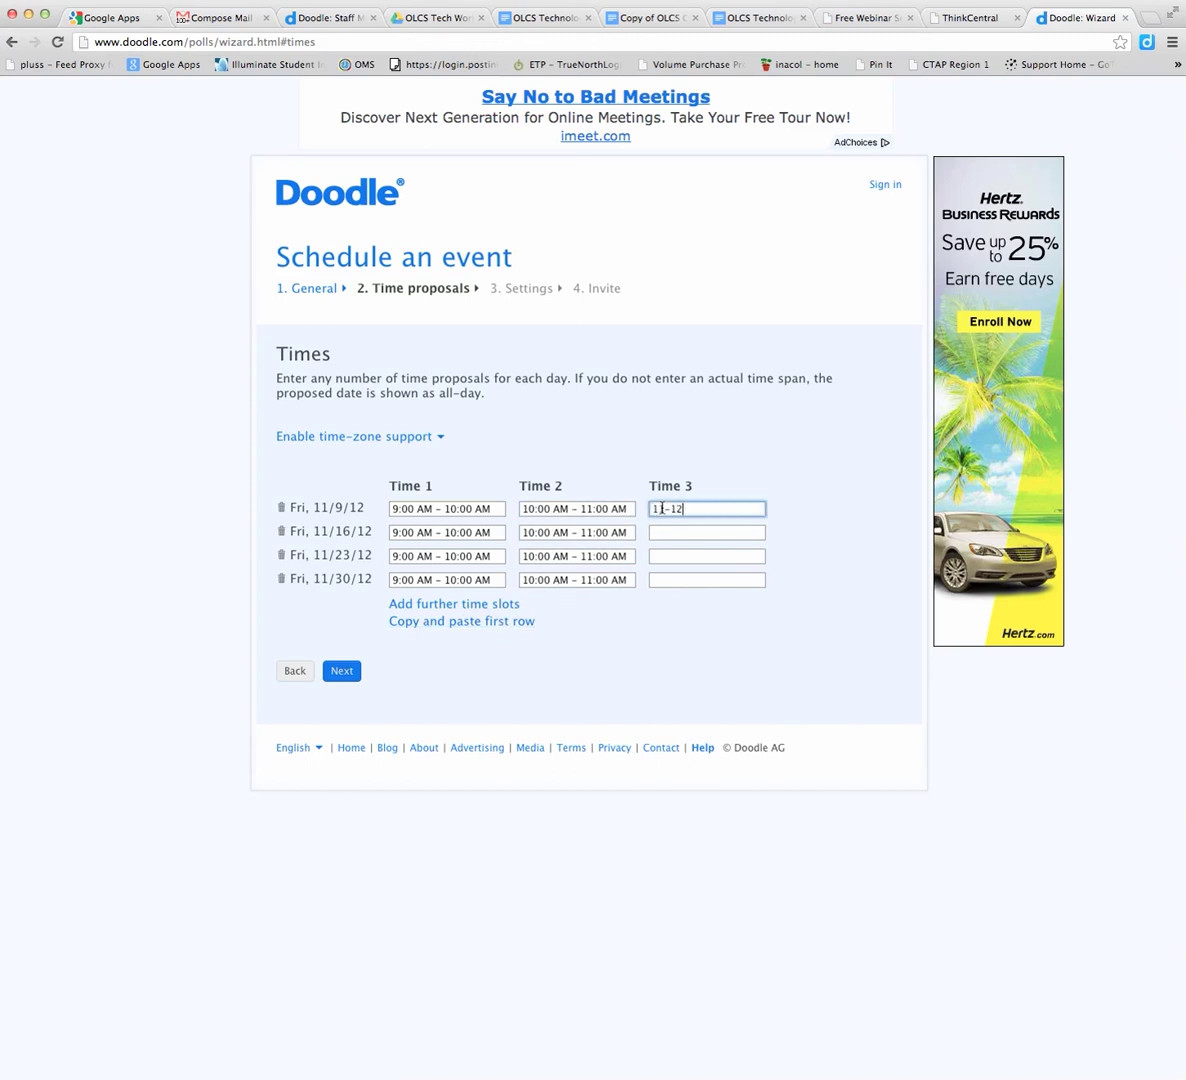
pyautogui.write('11-12')
pyautogui.click(518, 622)
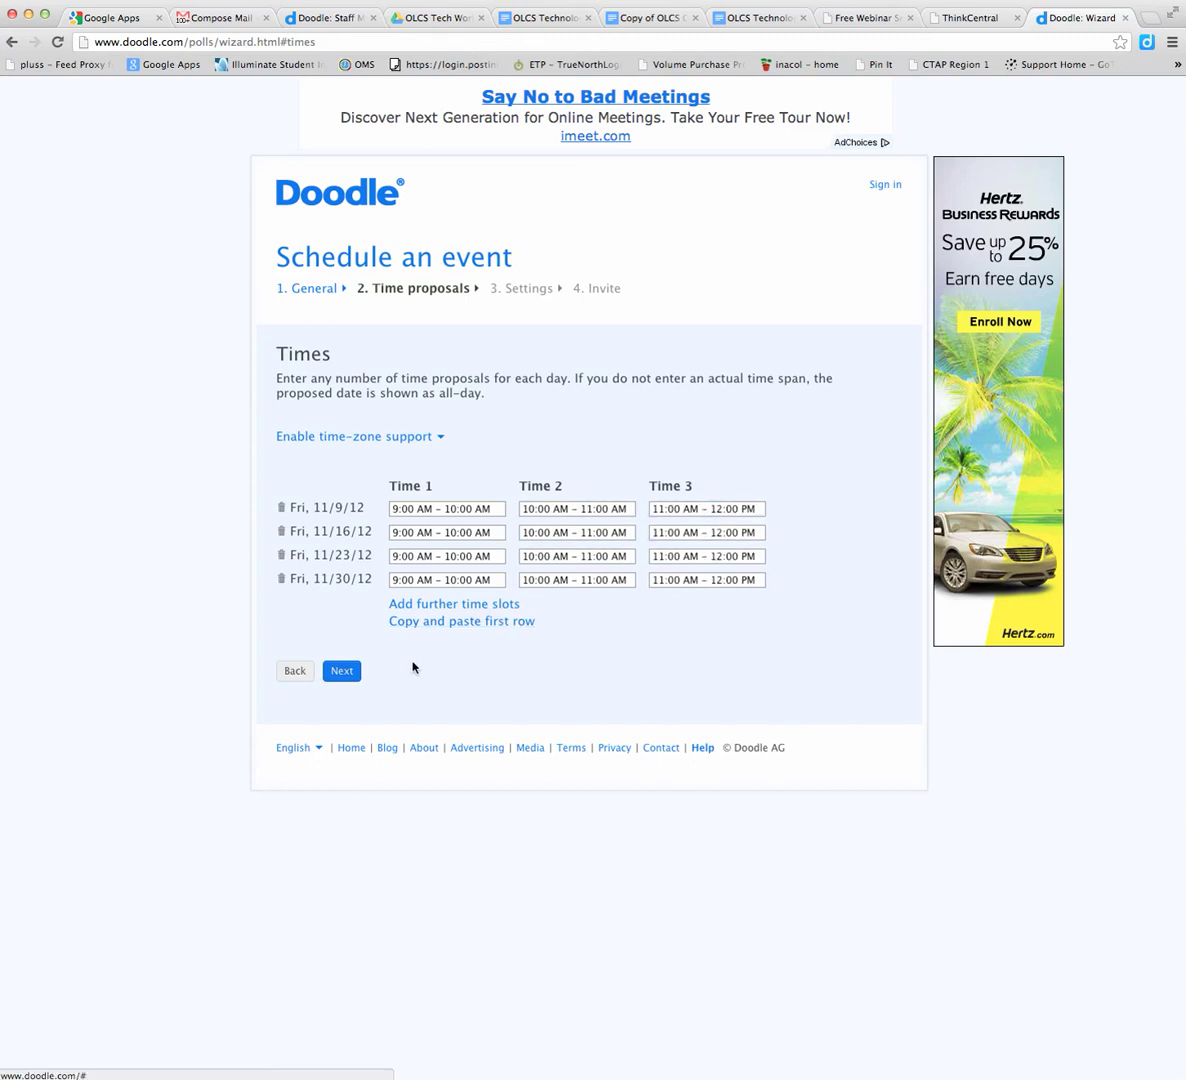
# Review the optional poll settings, leaving them all unchecked, and continue to the Invite step
pyautogui.click(345, 672)
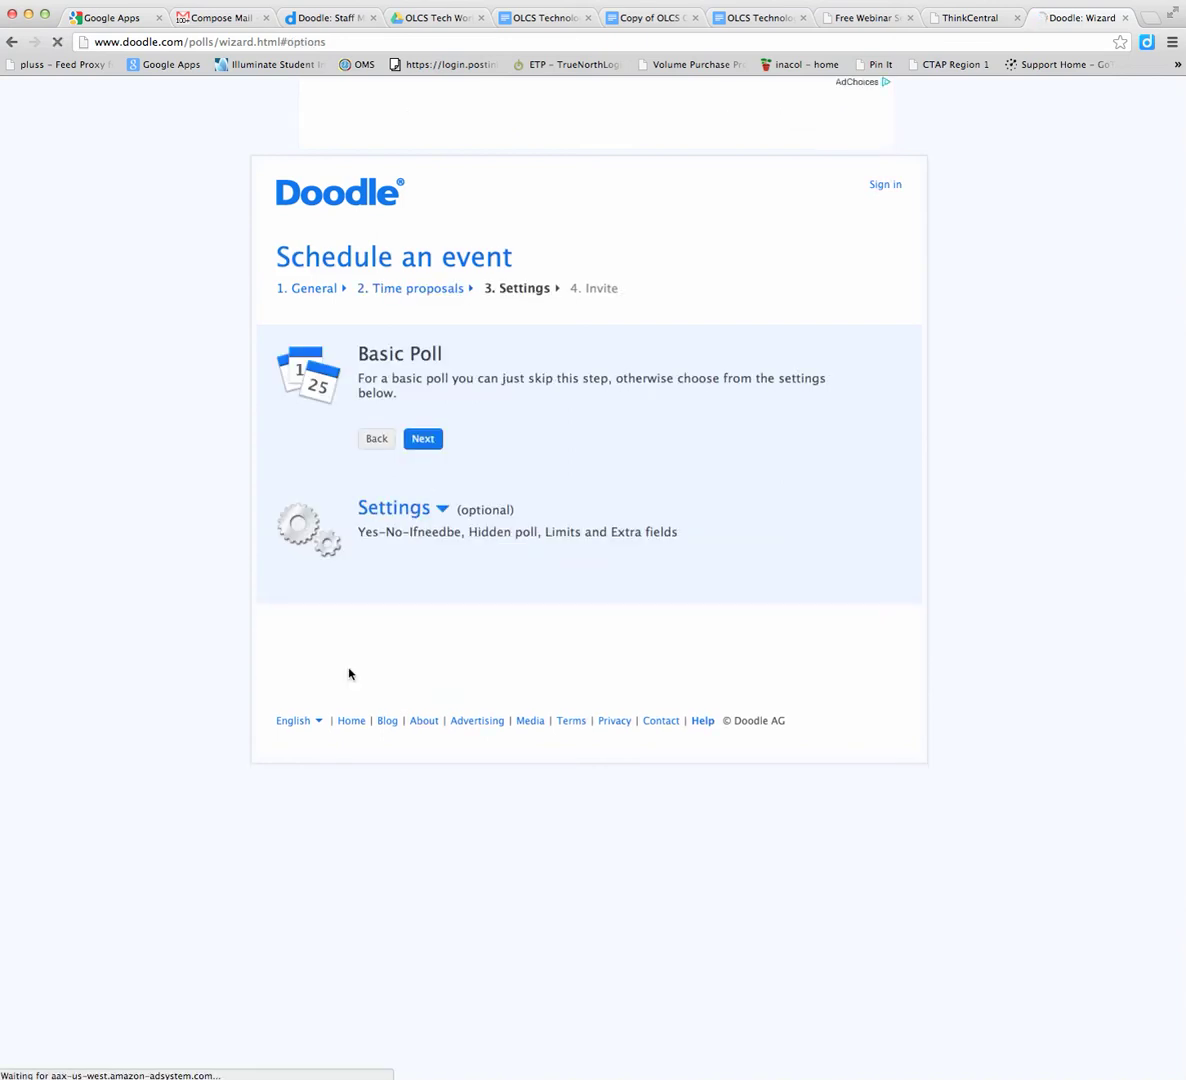
pyautogui.click(443, 510)
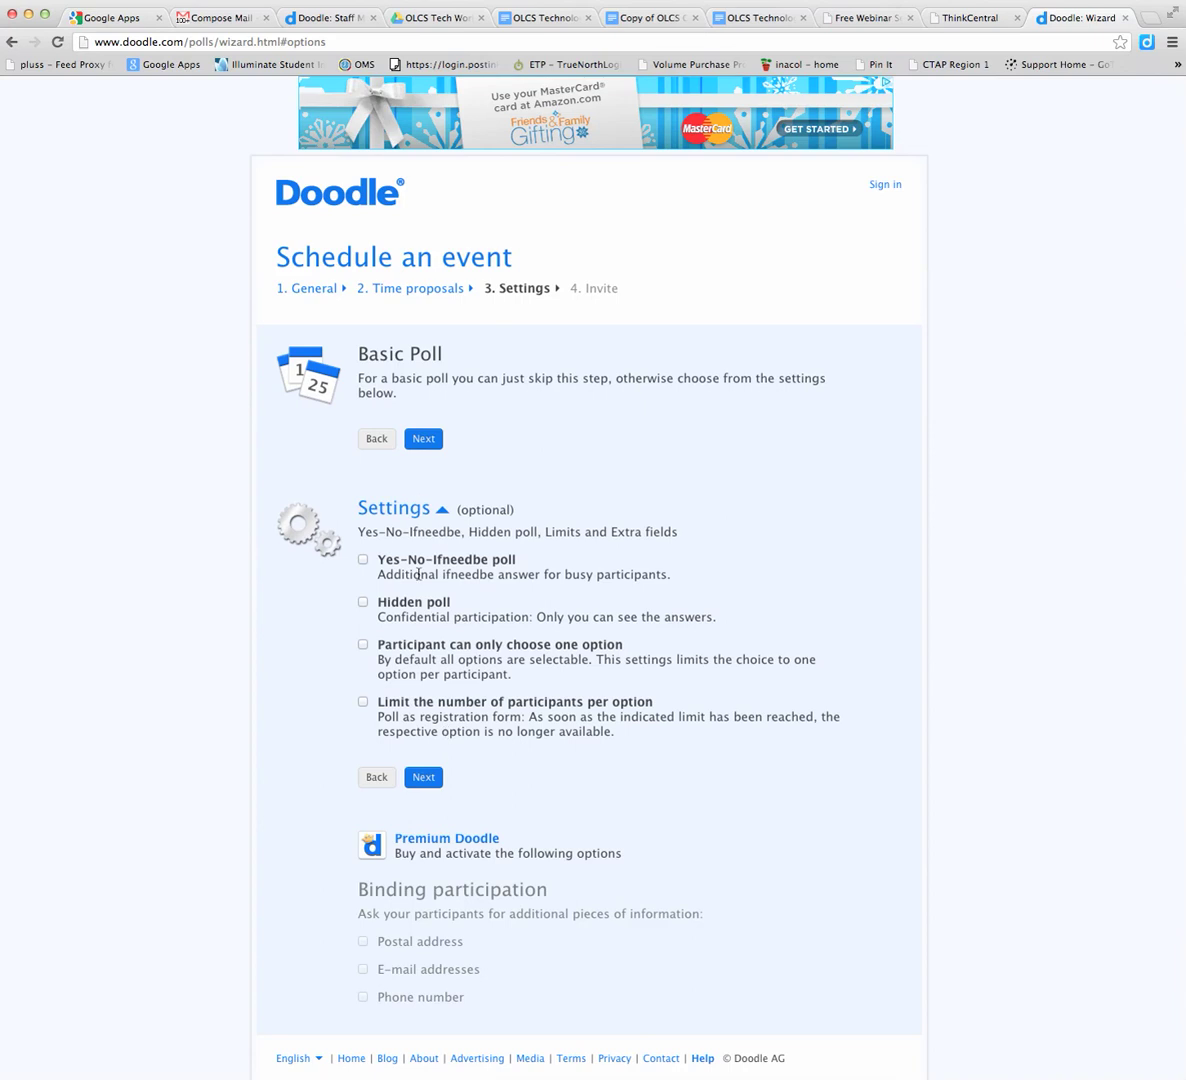
pyautogui.click(423, 439)
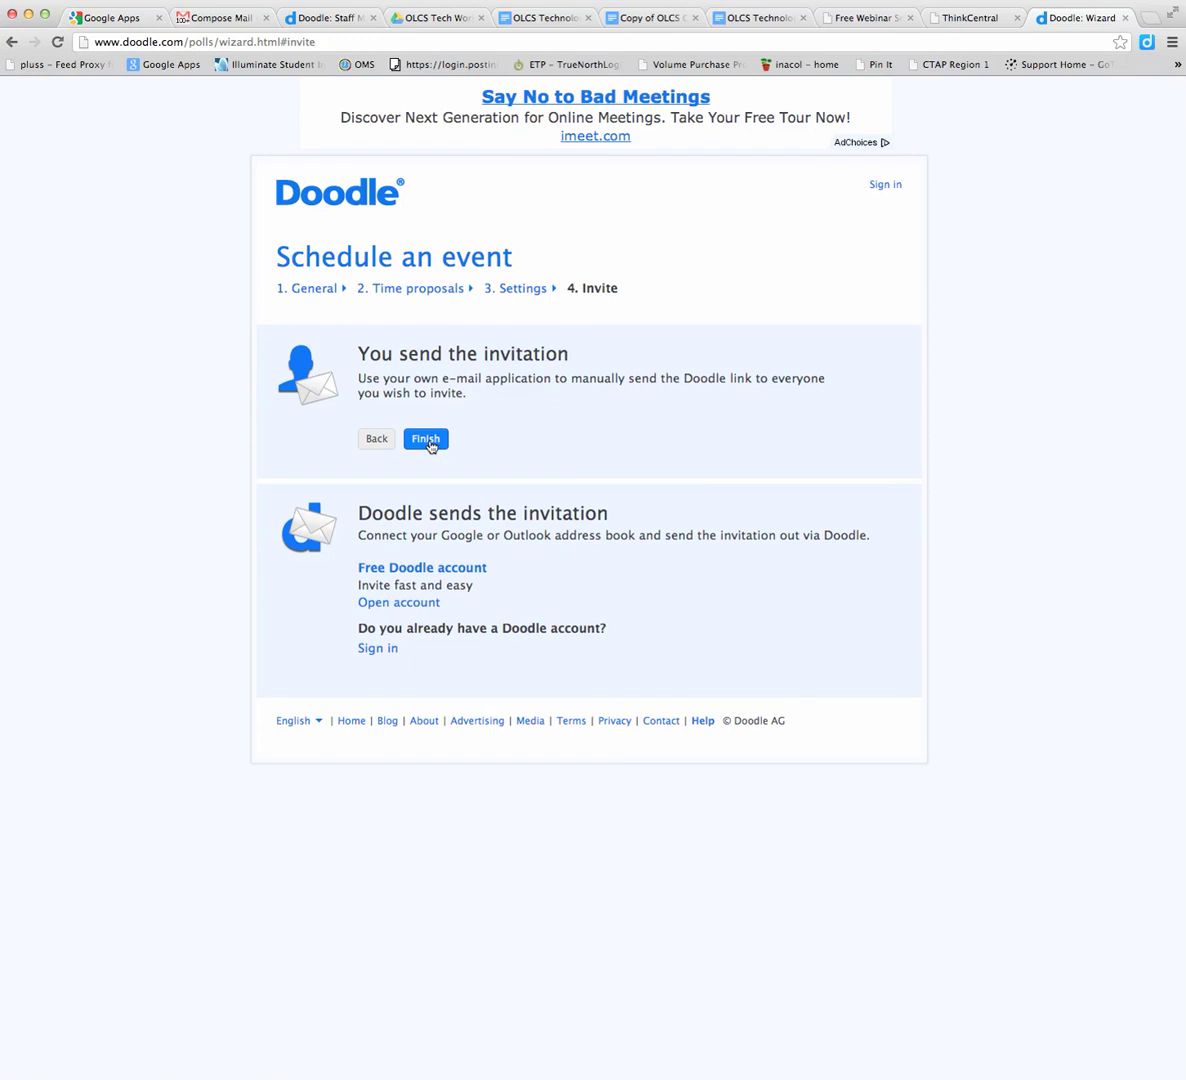
# Finish the poll to reach the confirmation page with participation and admin links
pyautogui.click(428, 441)
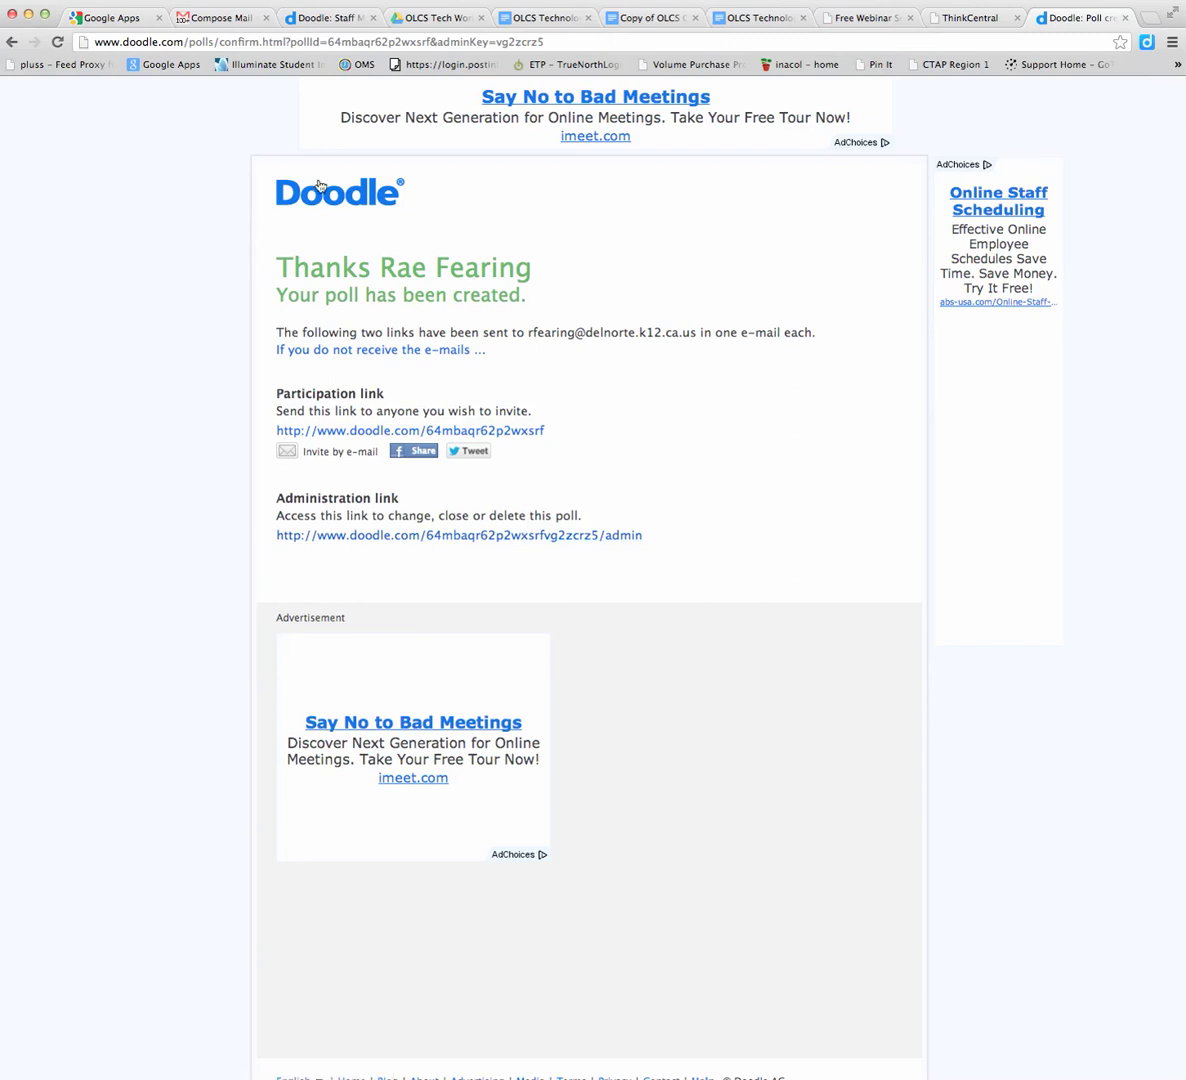
# Refresh the Gmail inbox and open the Doodle admin-link e-mail for Staff Meeting
pyautogui.click(208, 22)
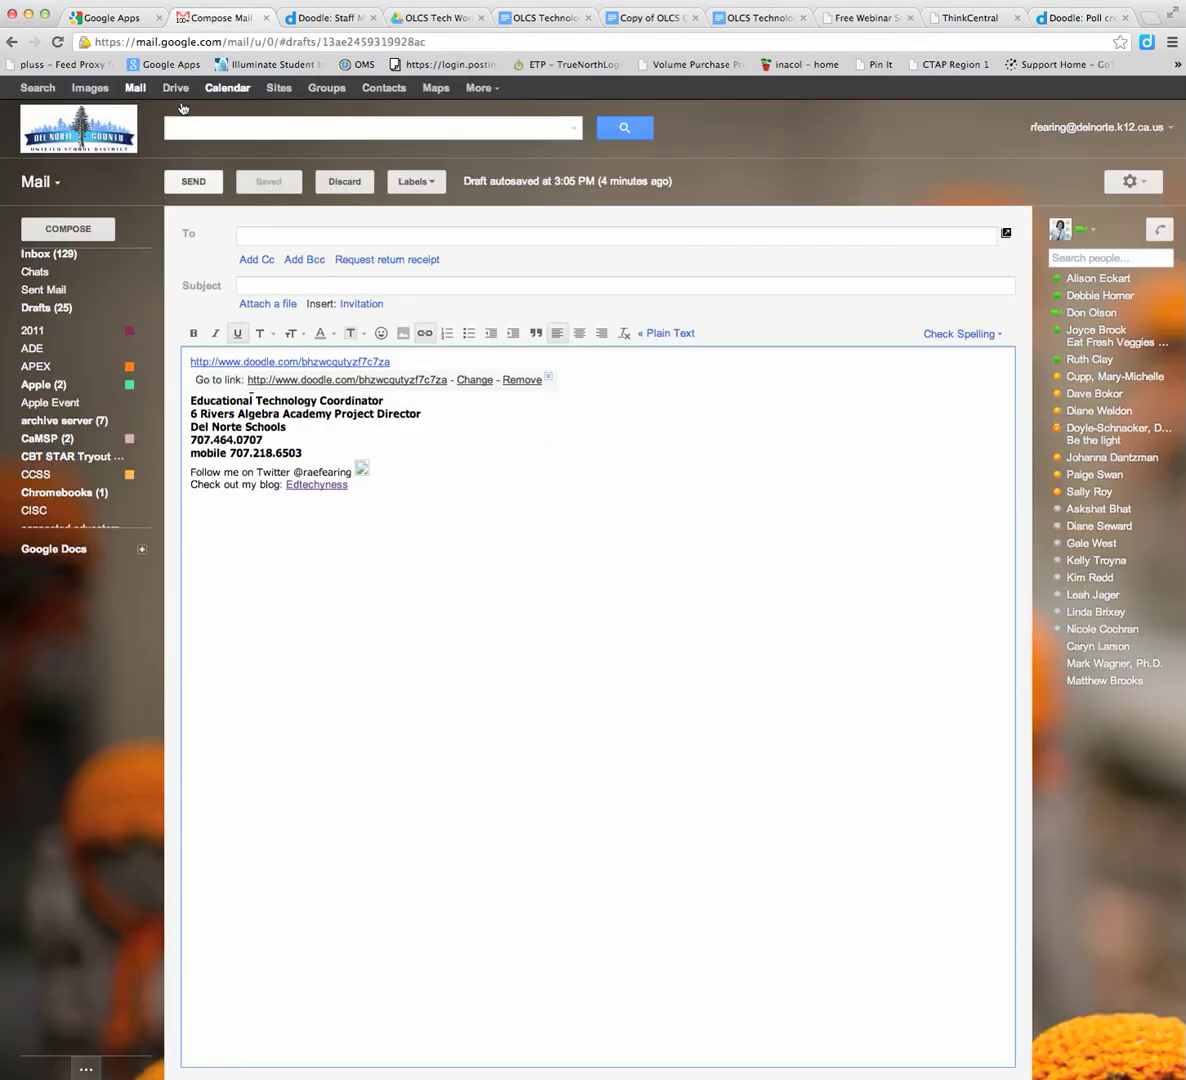
pyautogui.click(43, 257)
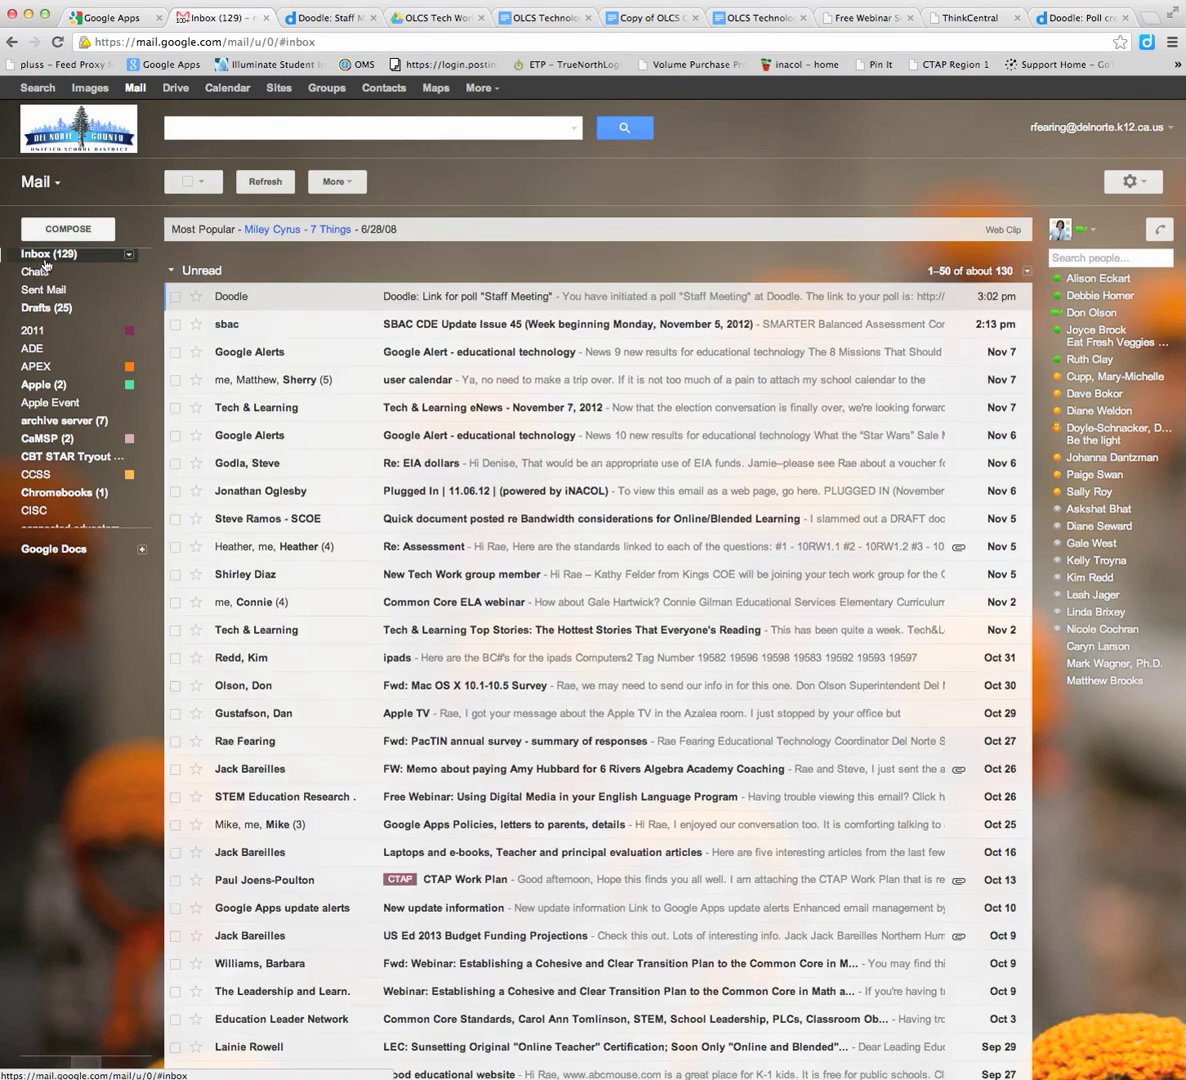
pyautogui.click(59, 42)
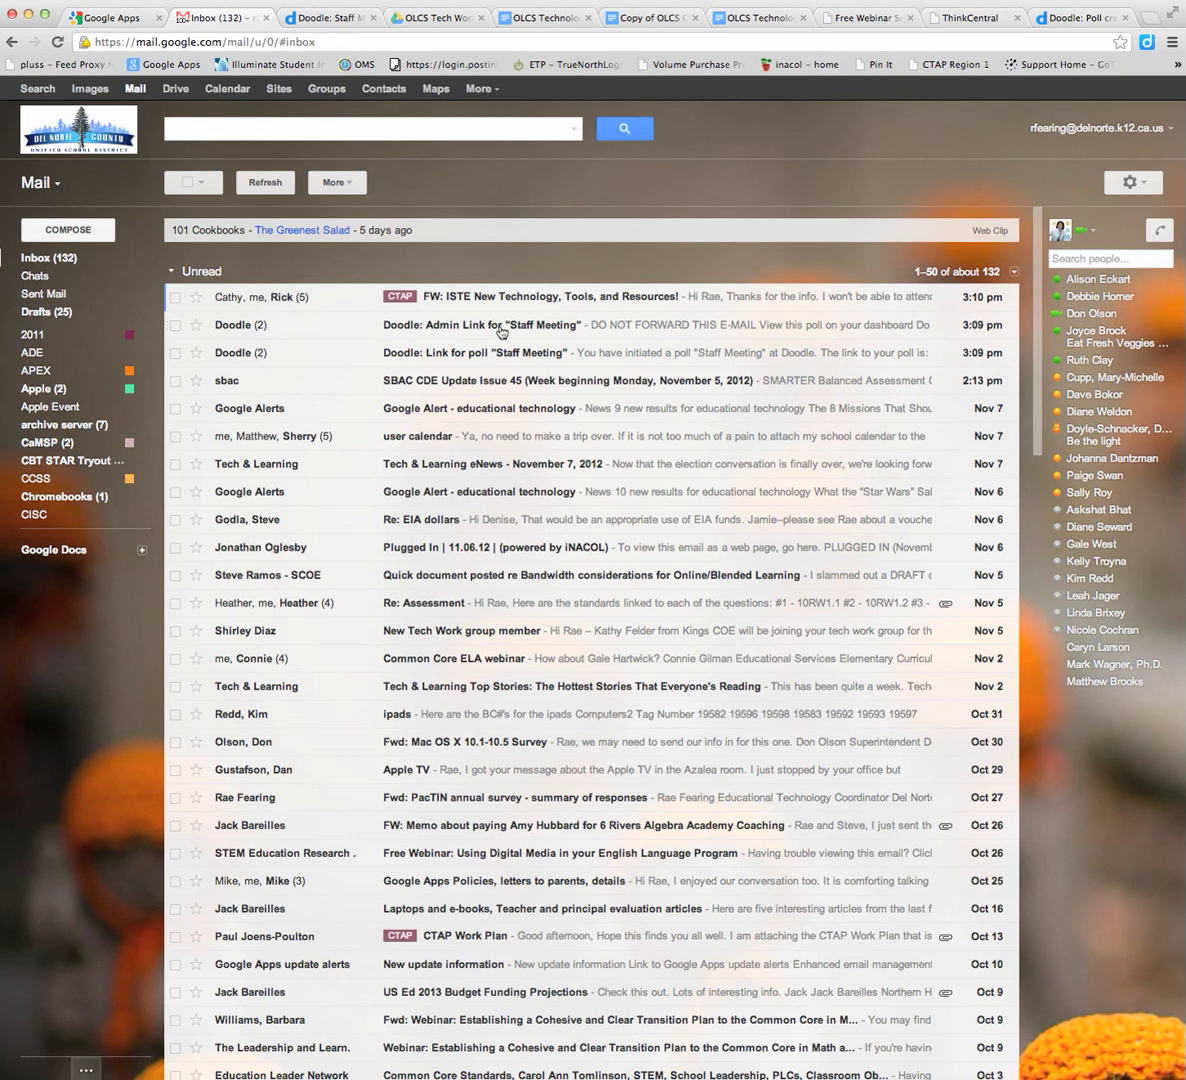
pyautogui.click(522, 330)
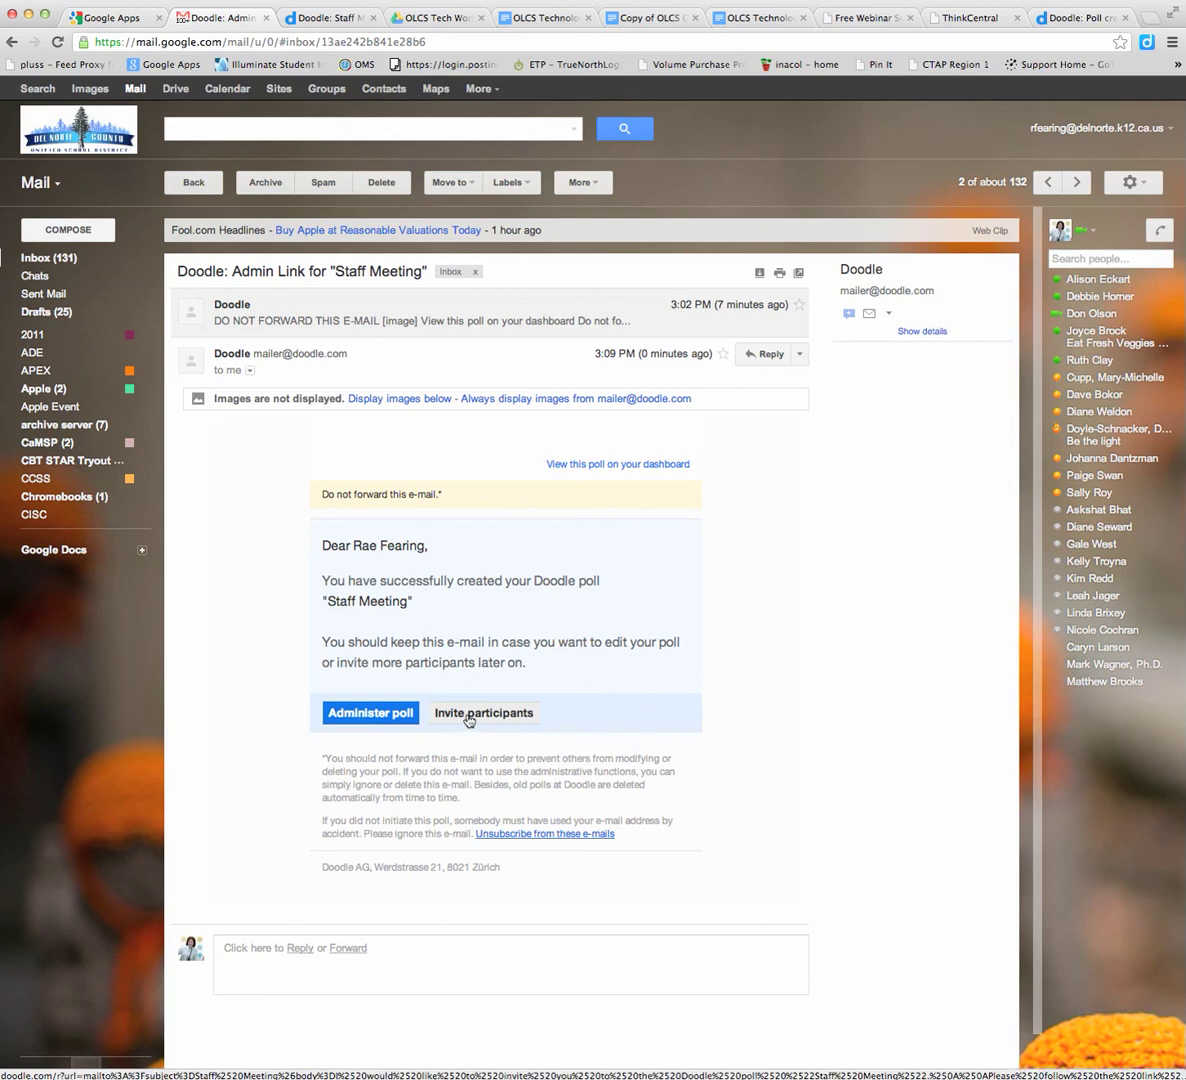
pyautogui.click(196, 183)
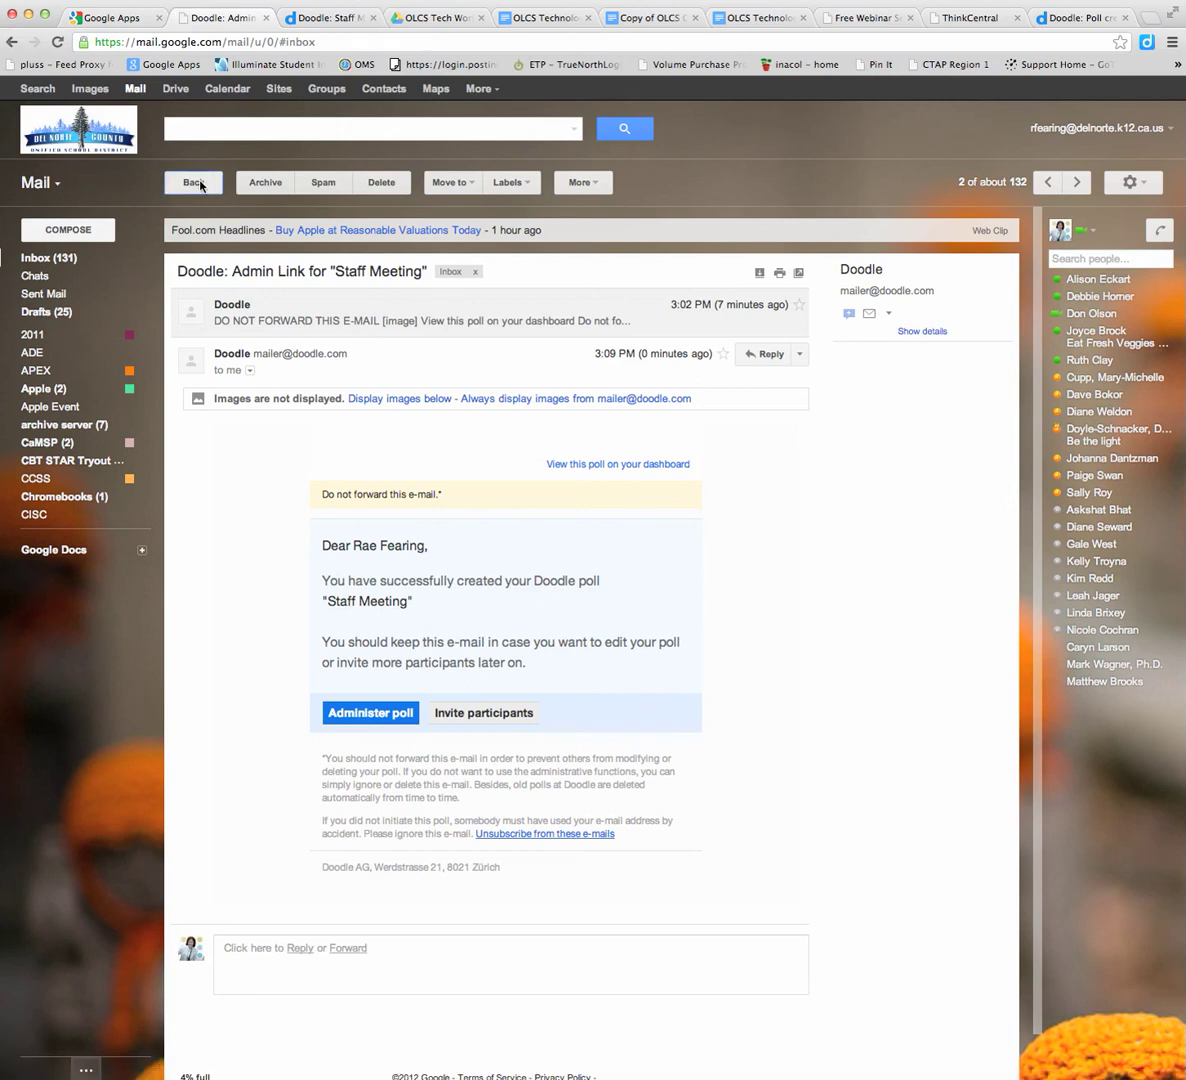
# Open the 'Link for poll Staff Meeting' e-mail and copy its doodle.com participation link
pyautogui.click(218, 332)
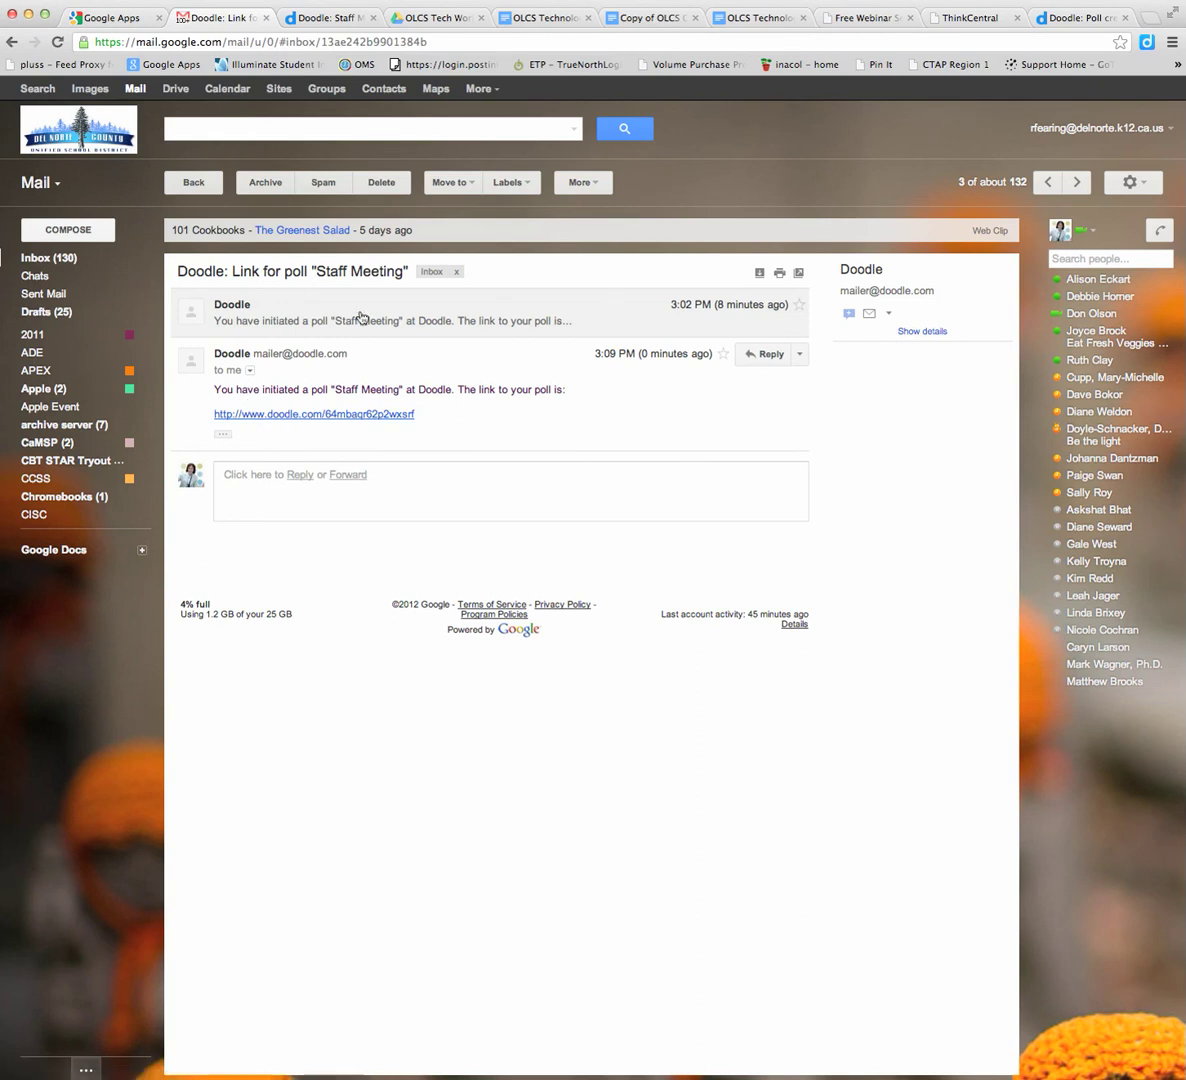
pyautogui.moveTo(415, 414); pyautogui.dragTo(211, 415)
pyautogui.press('super+c')
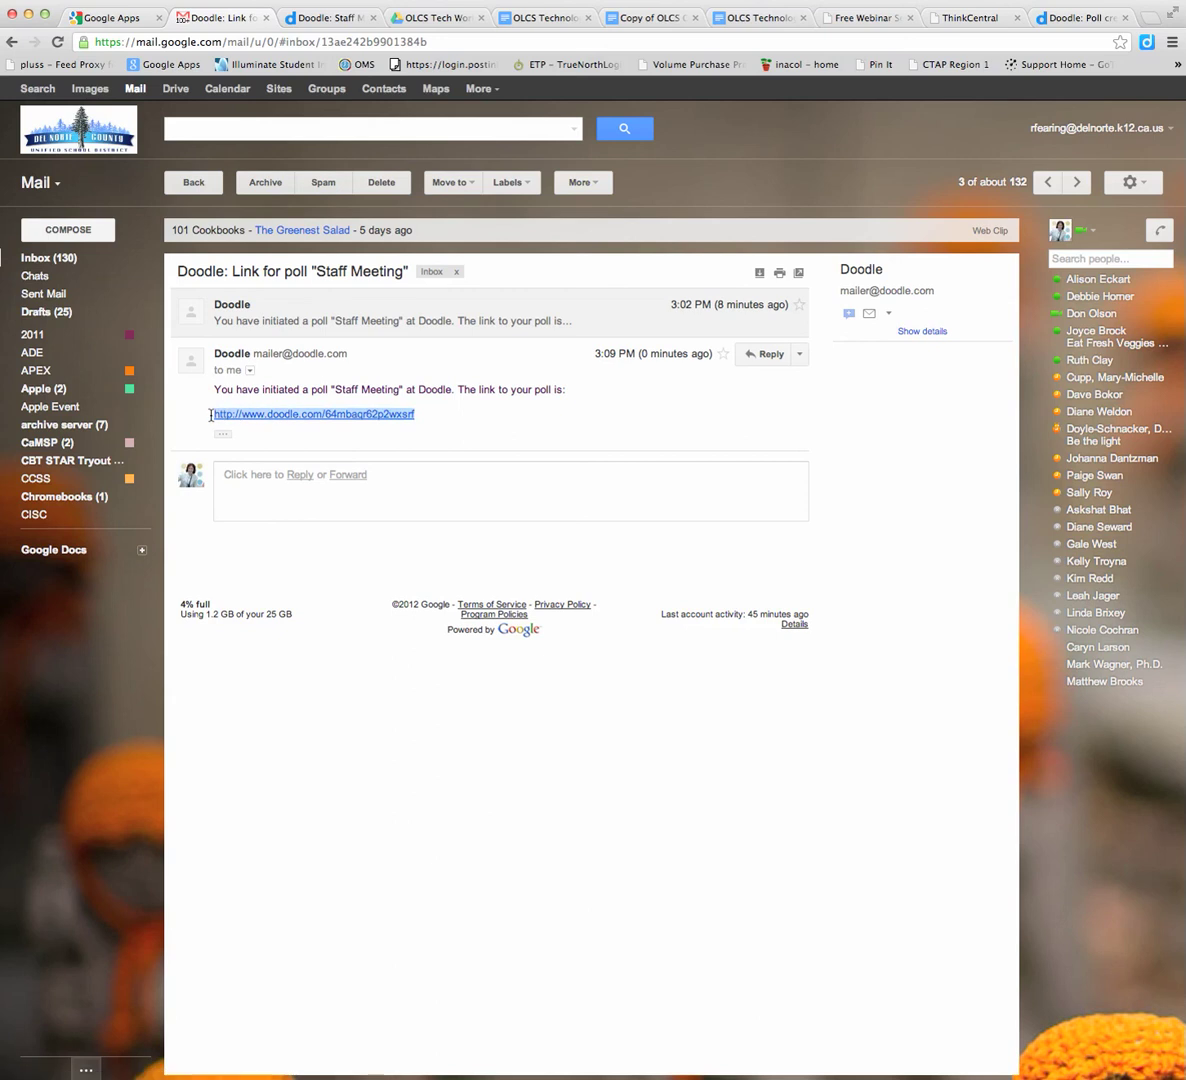
pyautogui.click(68, 229)
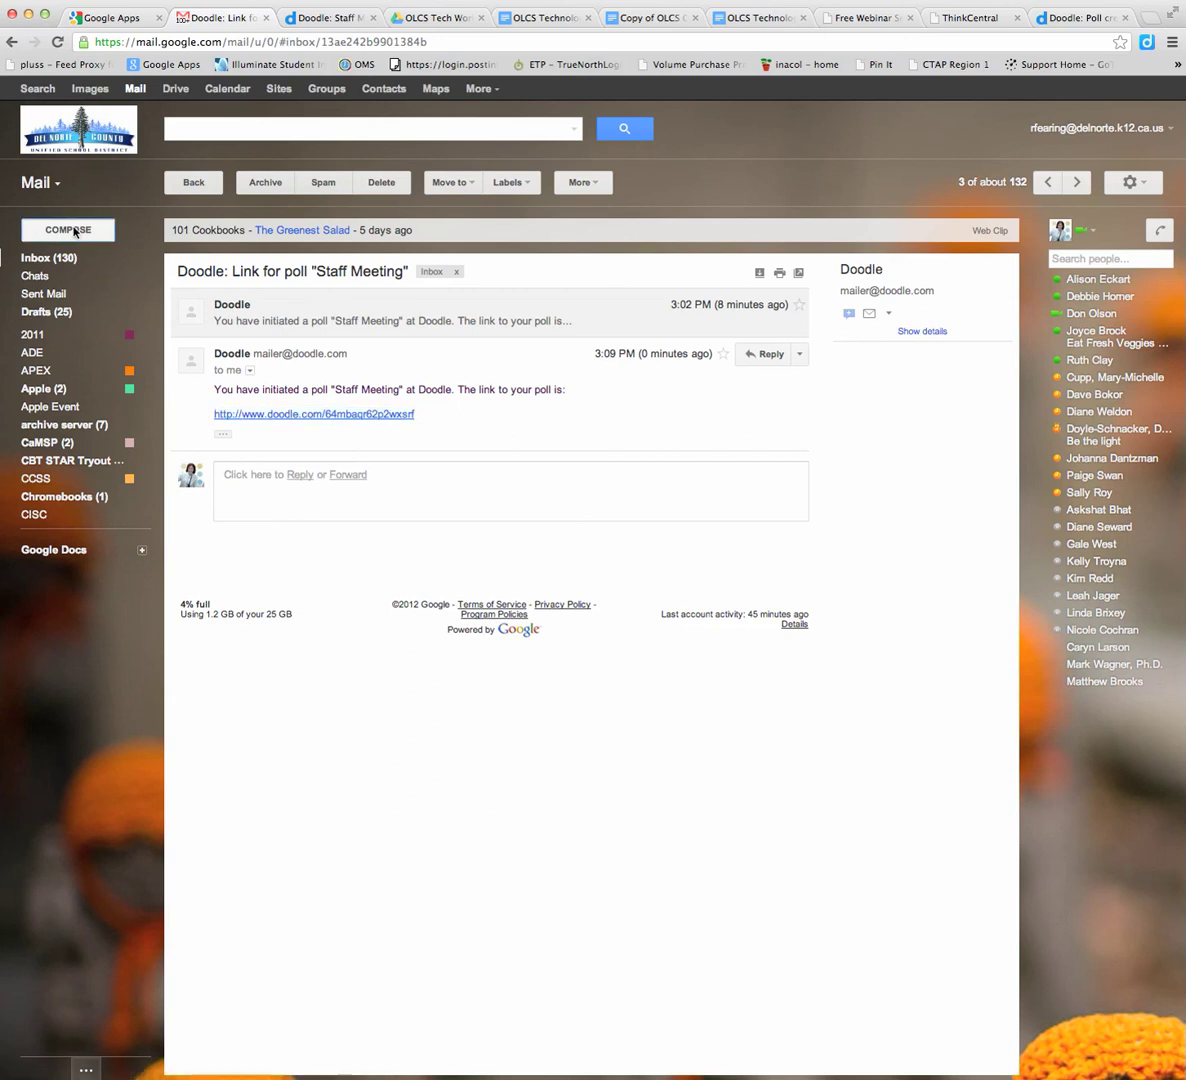
# Write 'Please take this poll' with the word 'poll' hyperlinked to the Doodle poll URL
pyautogui.click(197, 357)
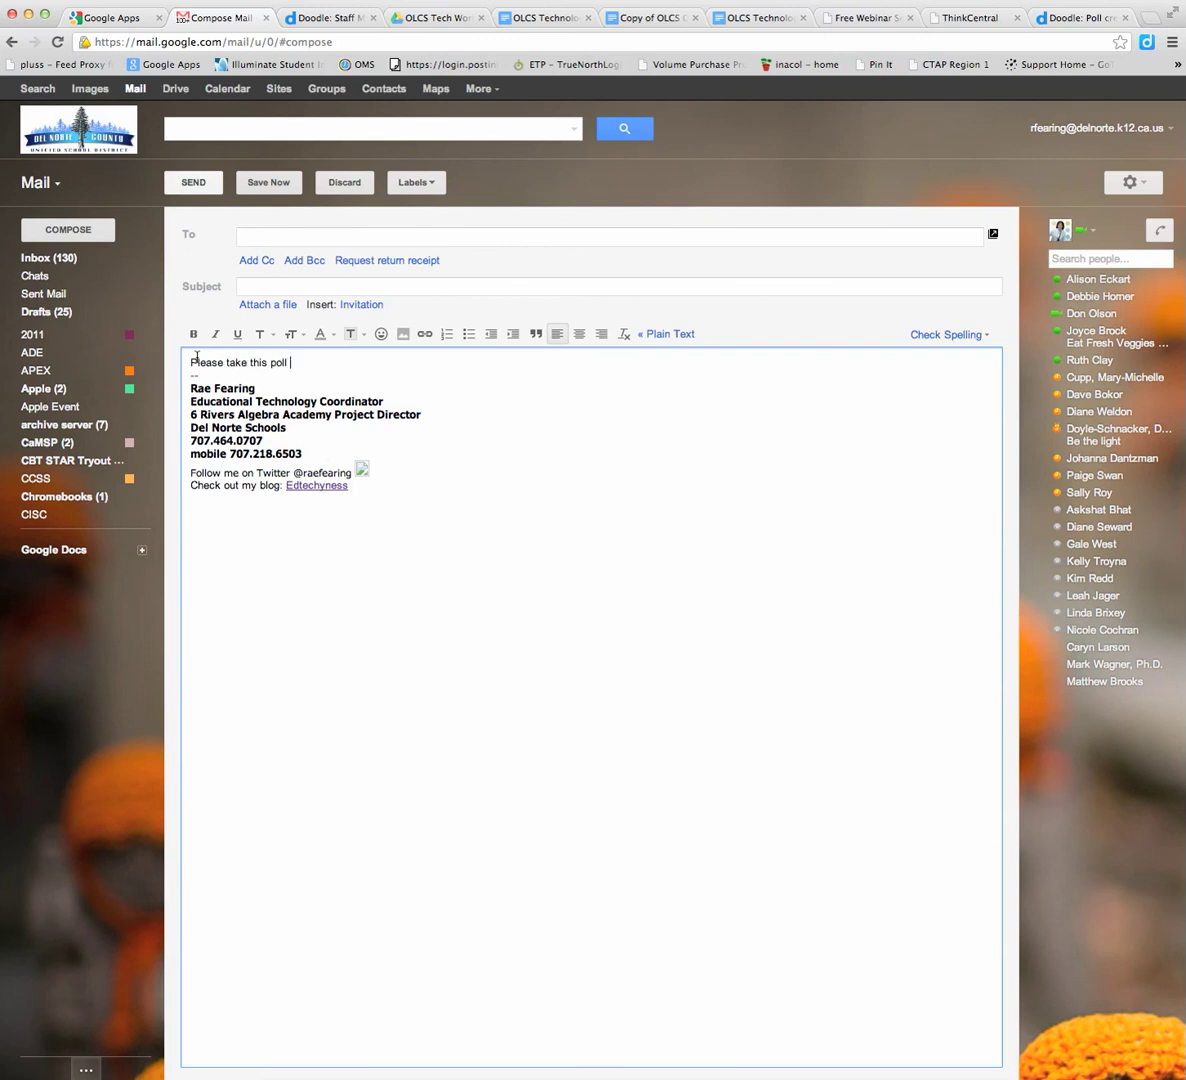
pyautogui.write('Please take this poll')
pyautogui.press('super+v')
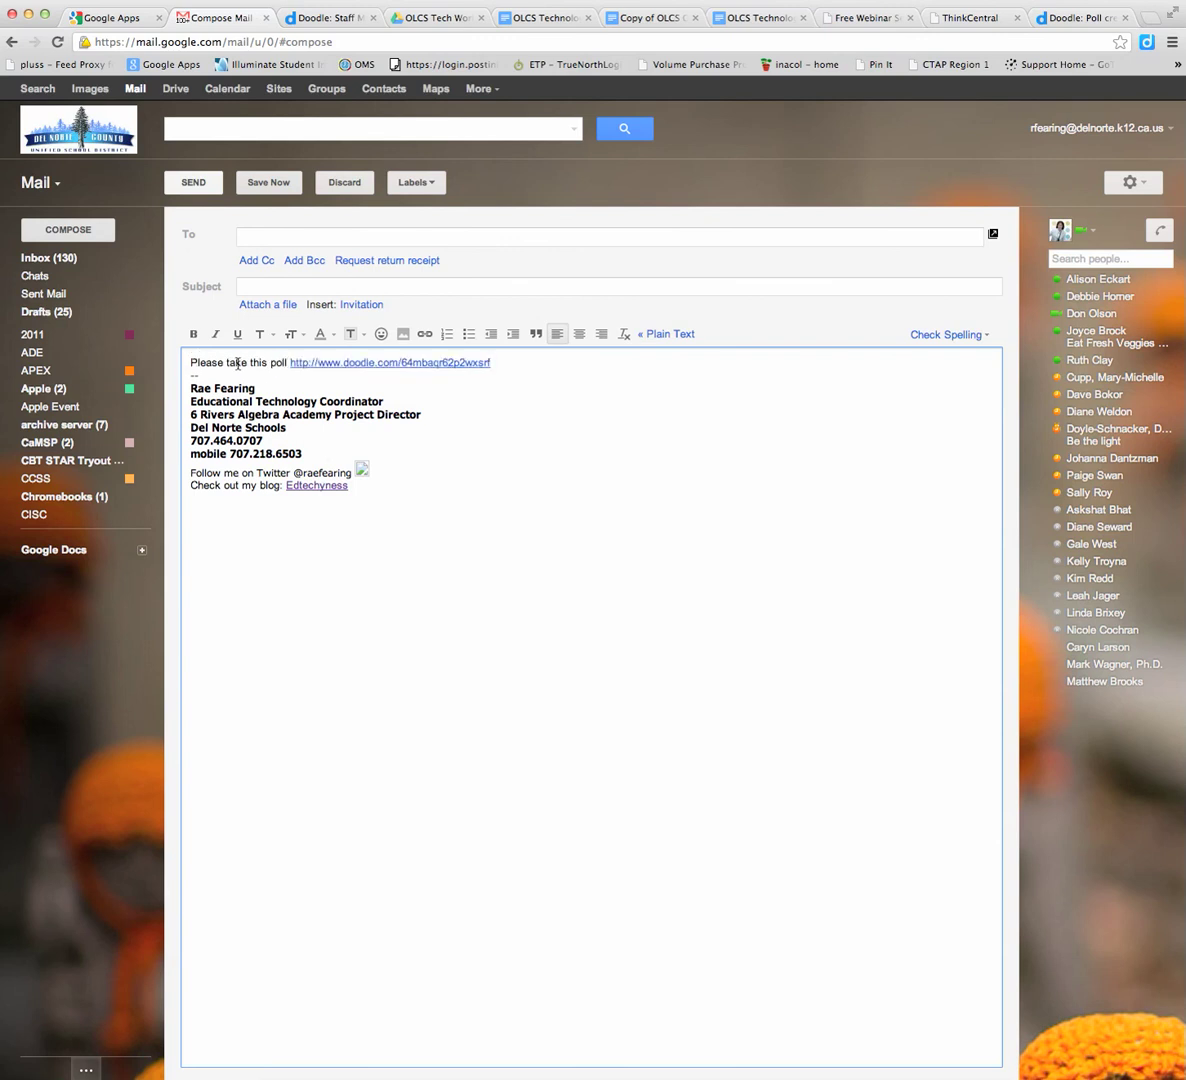
pyautogui.doubleClick(273, 363)
pyautogui.click(424, 334)
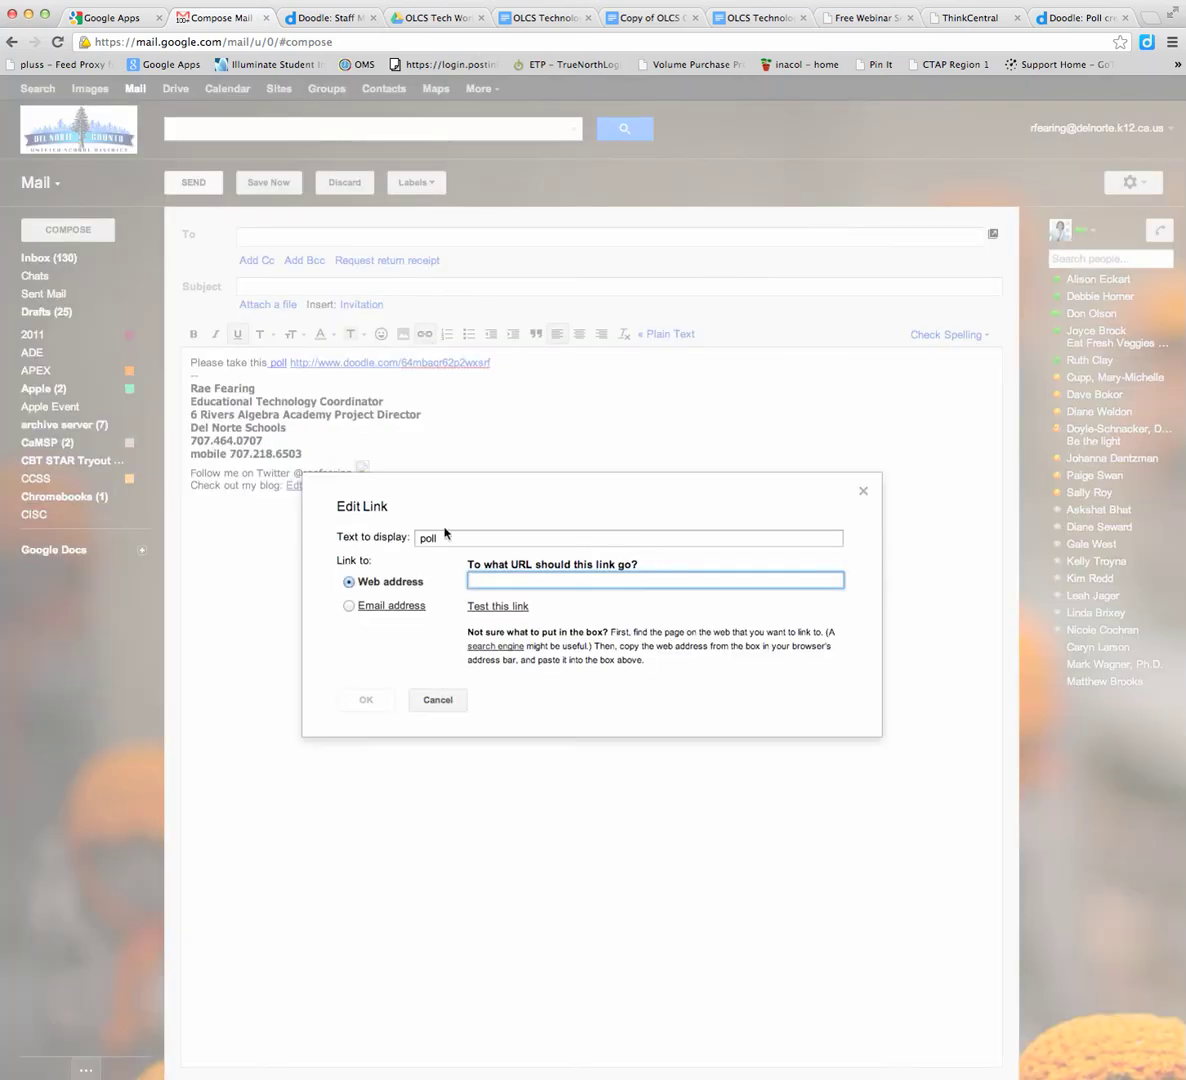
pyautogui.press('super+v')
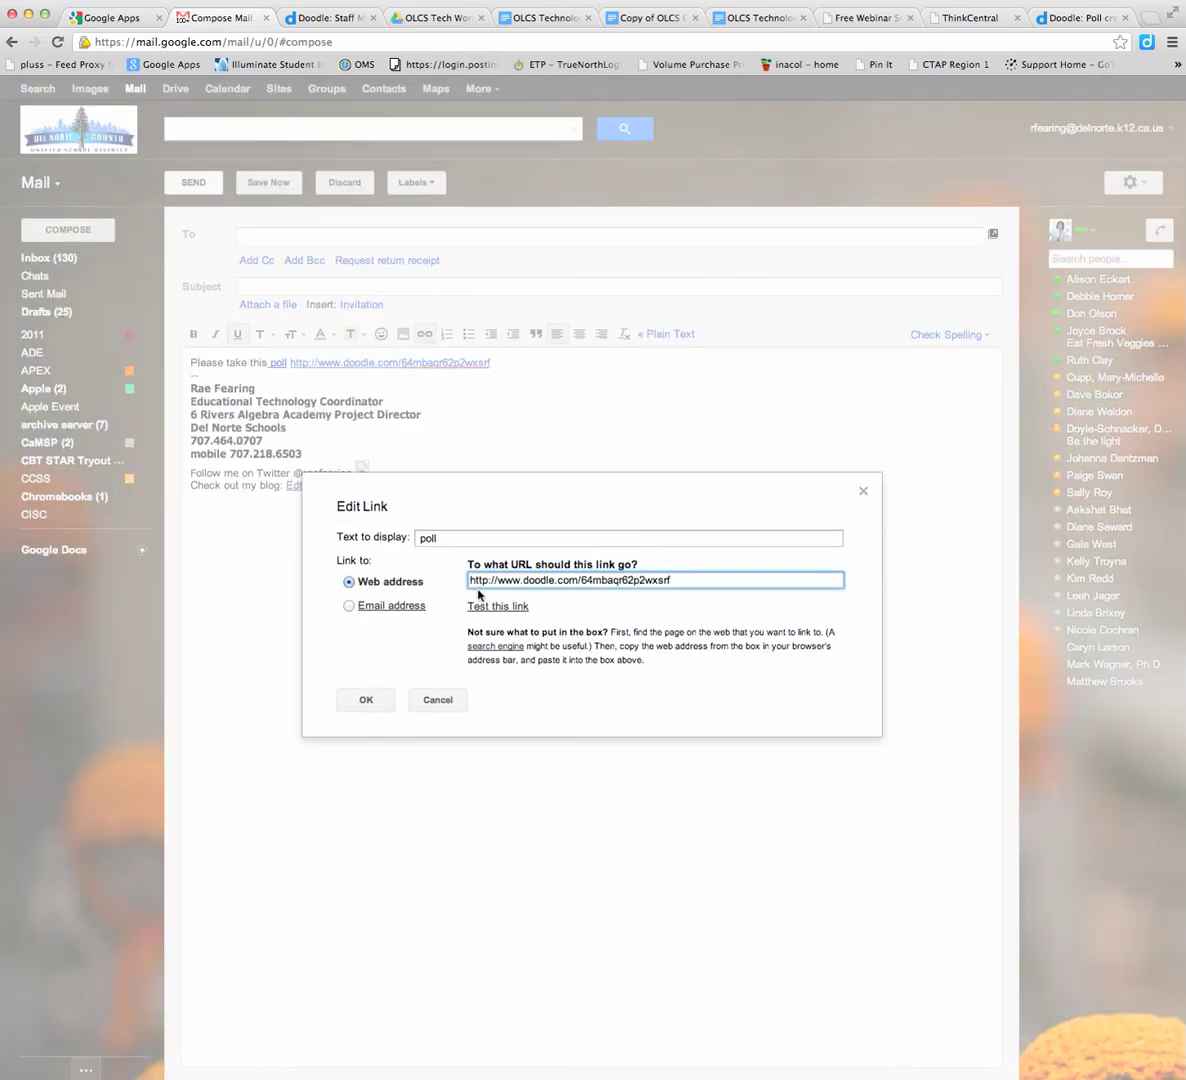
pyautogui.click(366, 699)
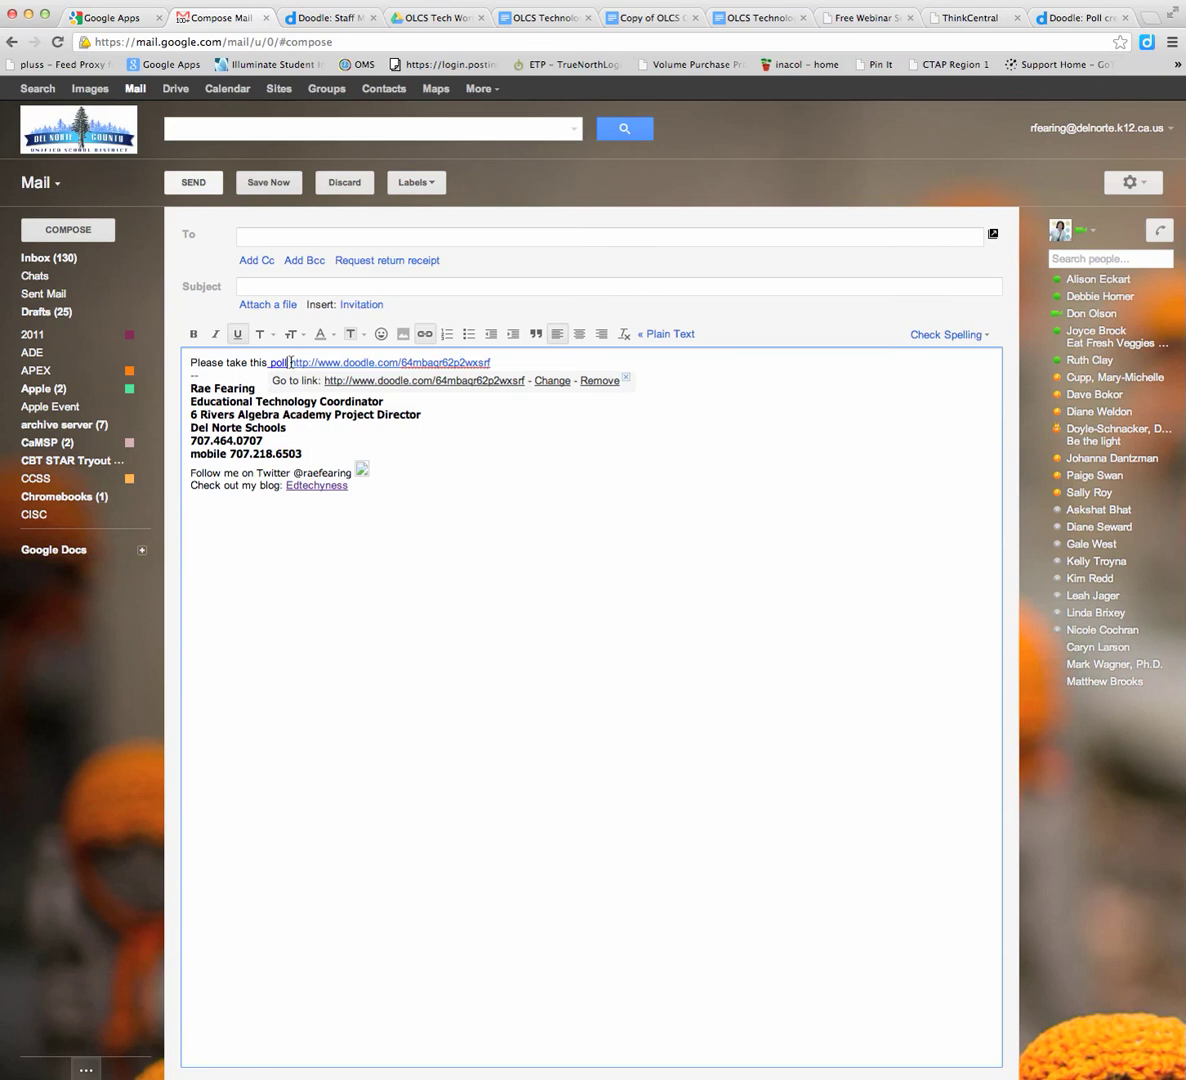
pyautogui.moveTo(290, 362); pyautogui.dragTo(300, 363)
pyautogui.press('BackSpace')
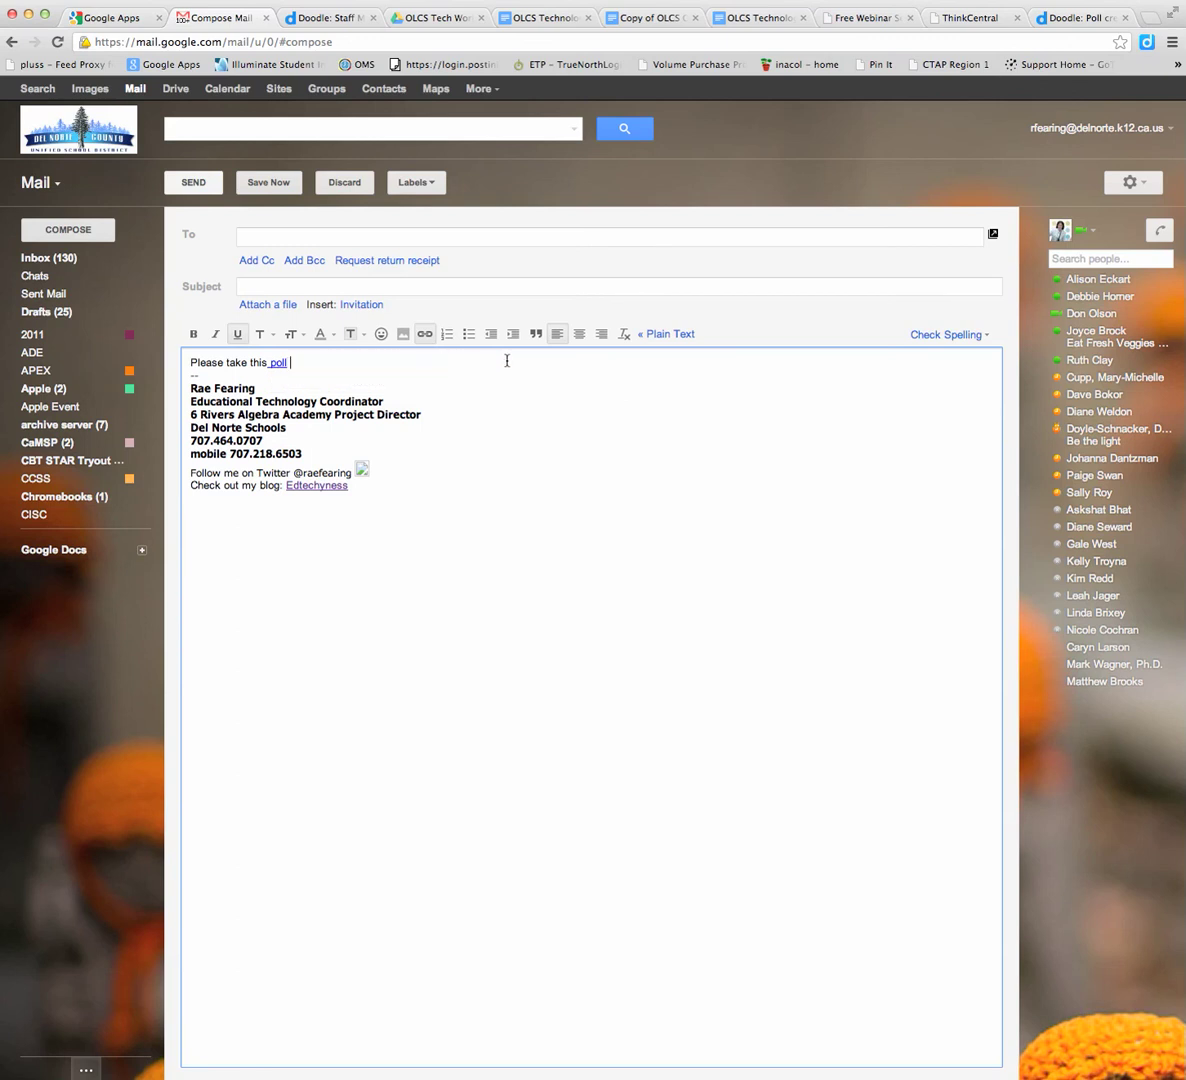